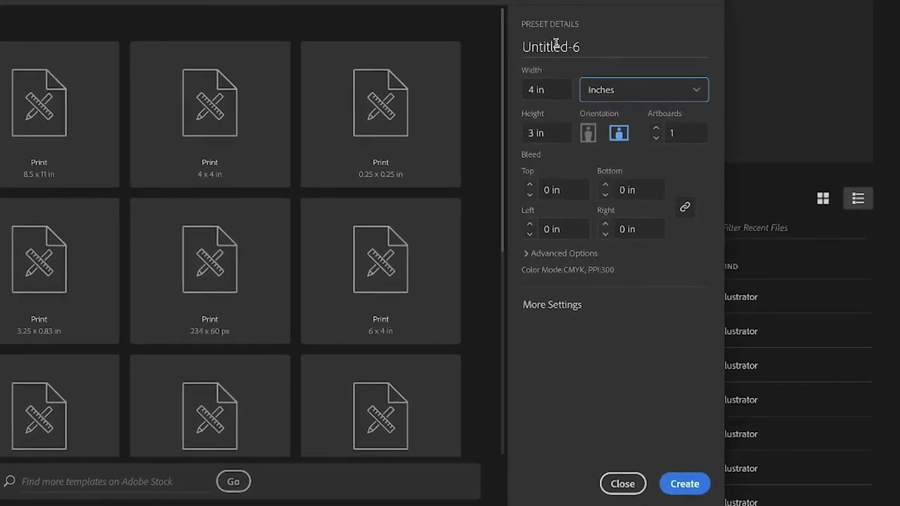
# Name the new document Global_Grill_Spice_Lbl, size it 5.78 × 2.53 in, and create it
pyautogui.click(555, 44)
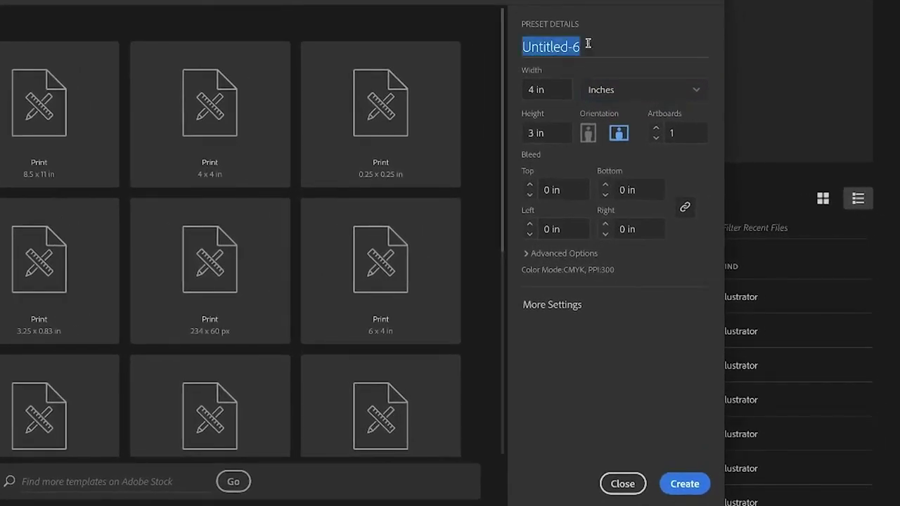
pyautogui.write('Global')
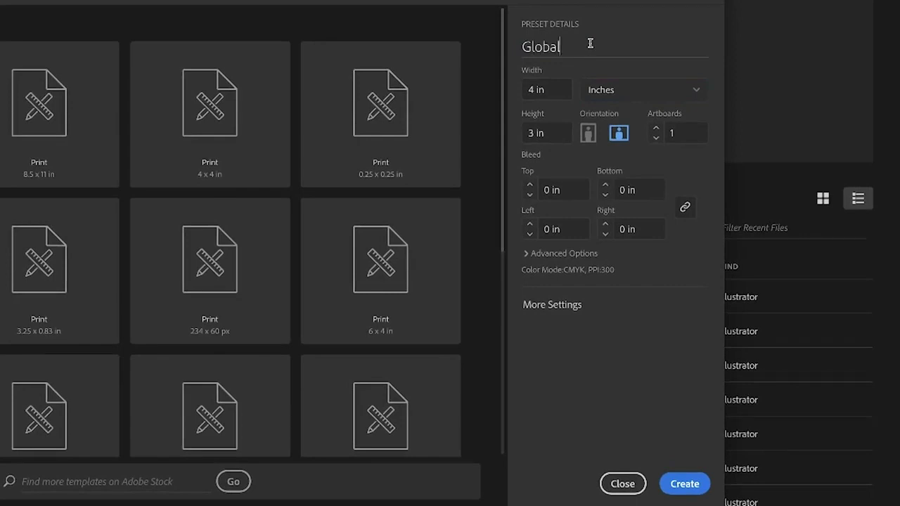
pyautogui.write('_Grill_')
pyautogui.write('Spice')
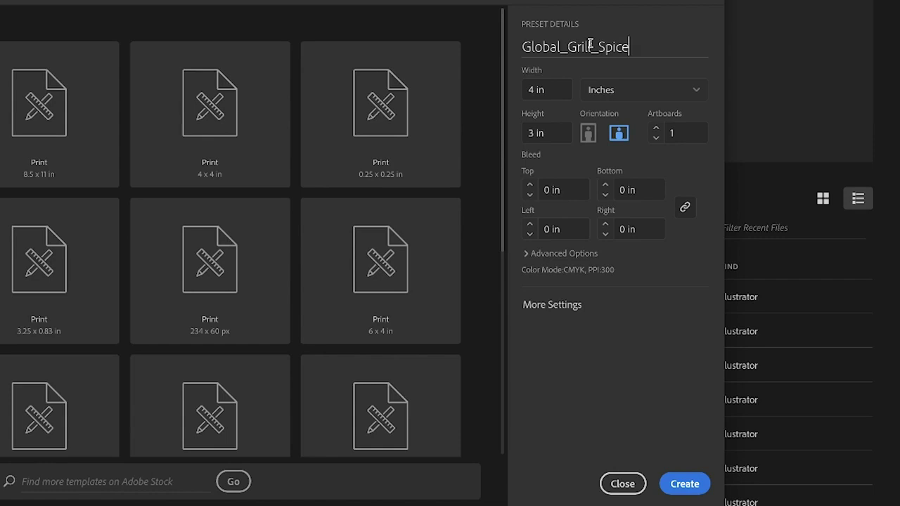
pyautogui.write('_Lbl')
pyautogui.click(523, 91)
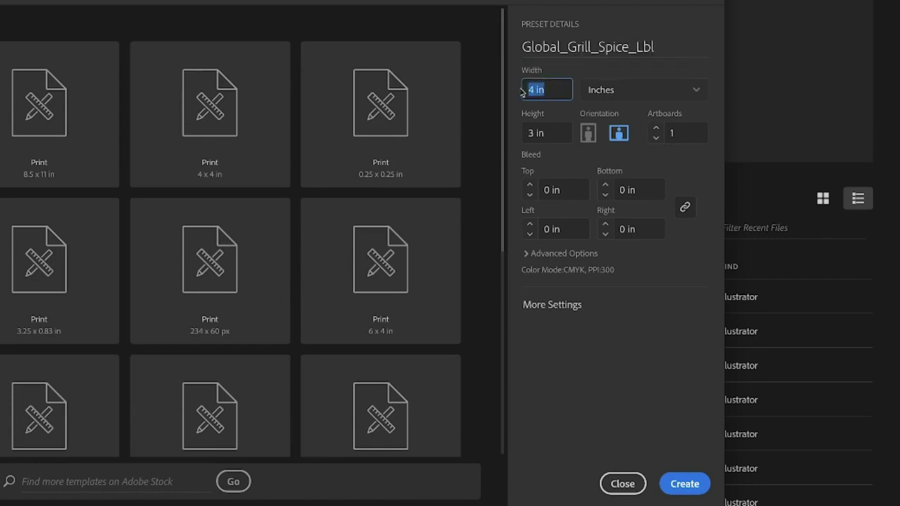
pyautogui.write('5.78')
pyautogui.click(524, 133)
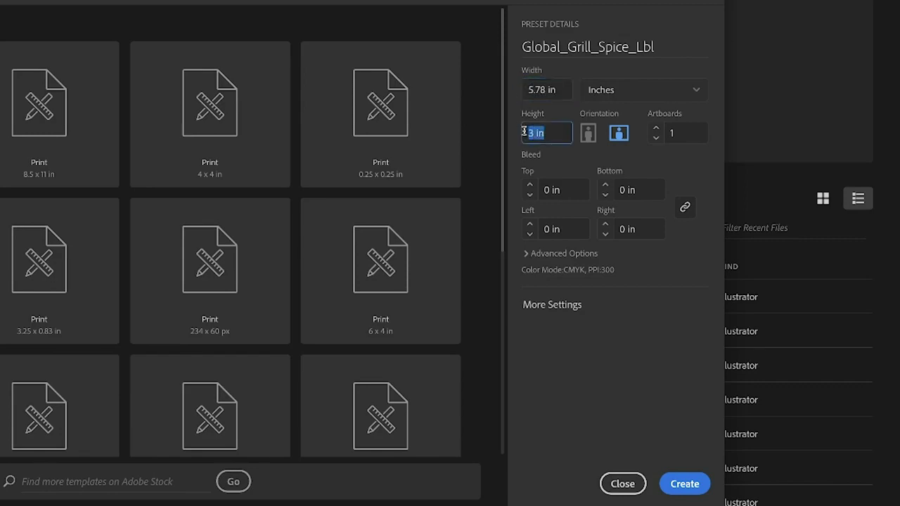
pyautogui.write('2.53')
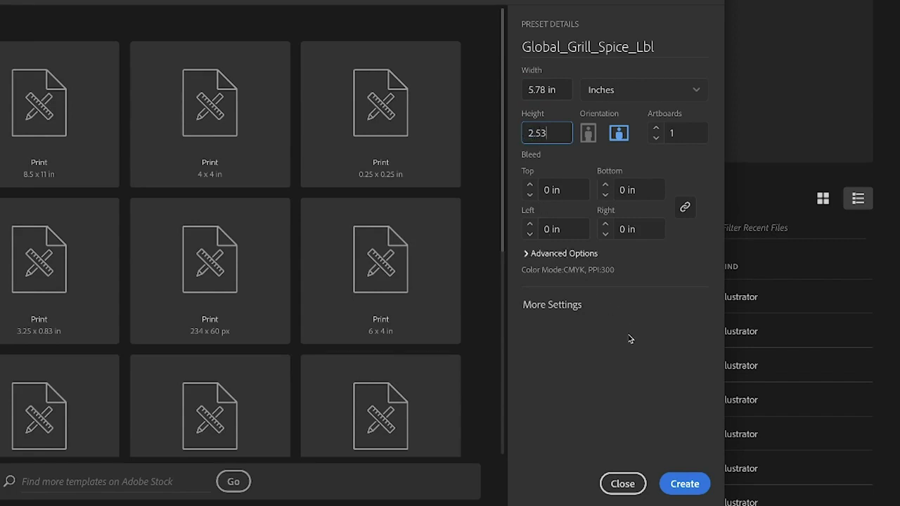
pyautogui.click(676, 484)
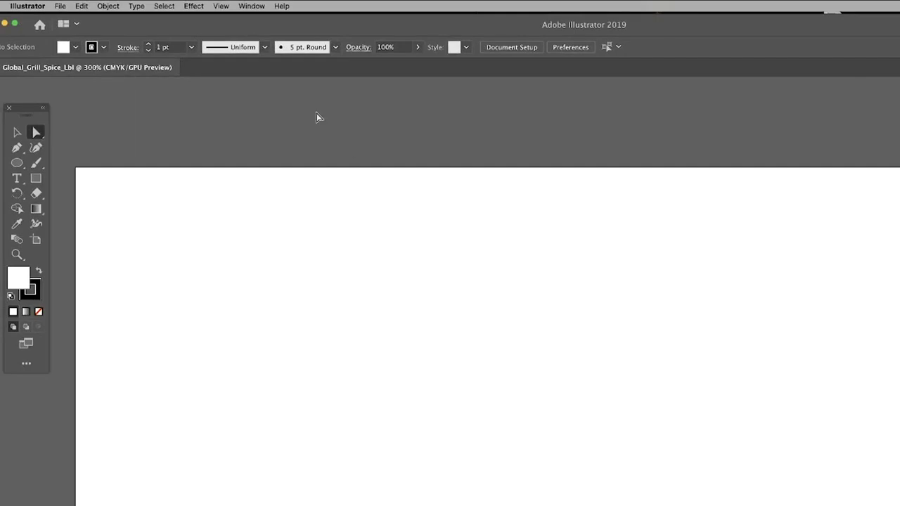
# Show rulers and switch the document colour mode to RGB
pyautogui.click(221, 7)
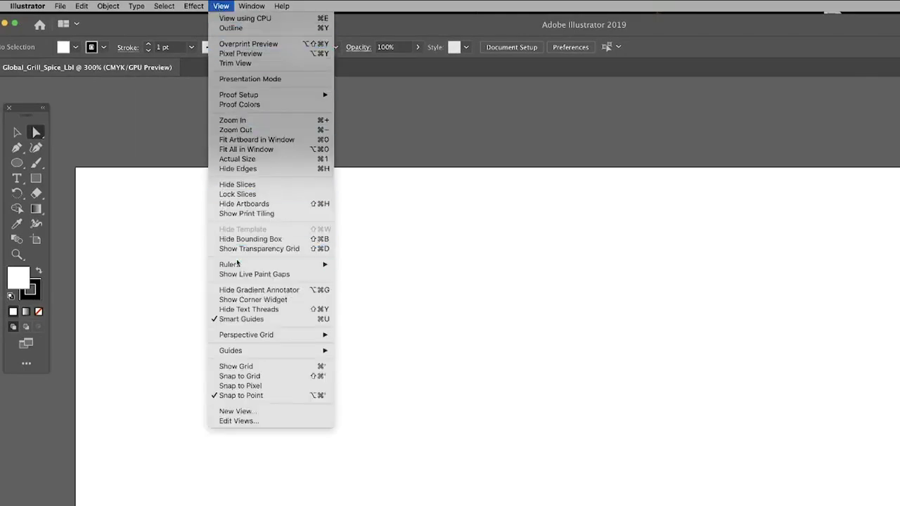
pyautogui.moveTo(230, 264)
pyautogui.click(355, 265)
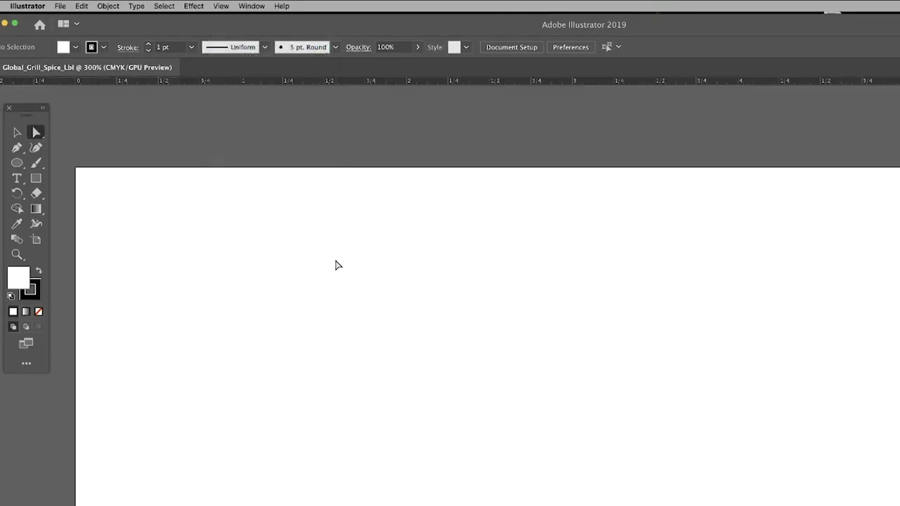
pyautogui.click(61, 6)
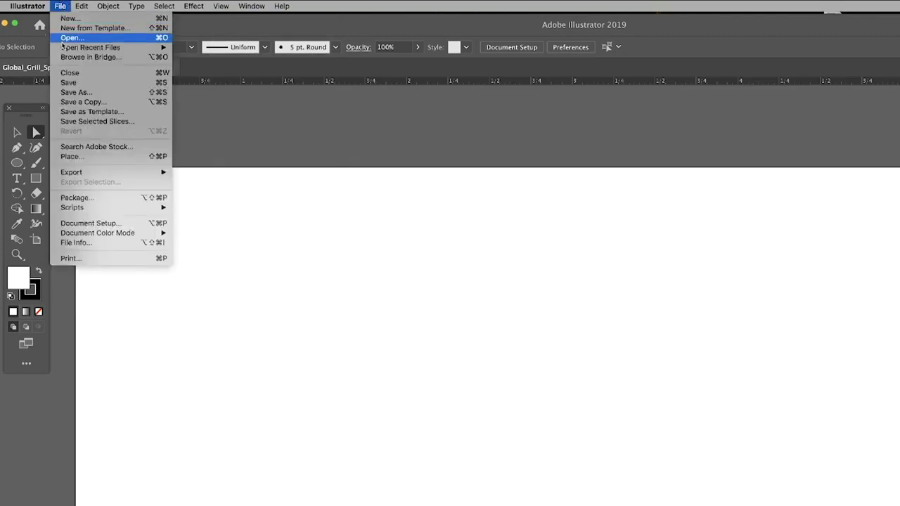
pyautogui.moveTo(98, 233)
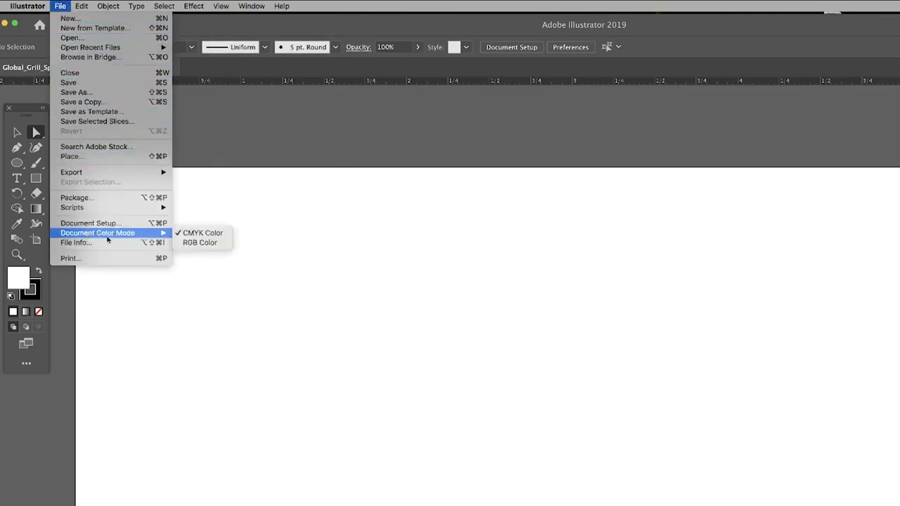
pyautogui.click(194, 243)
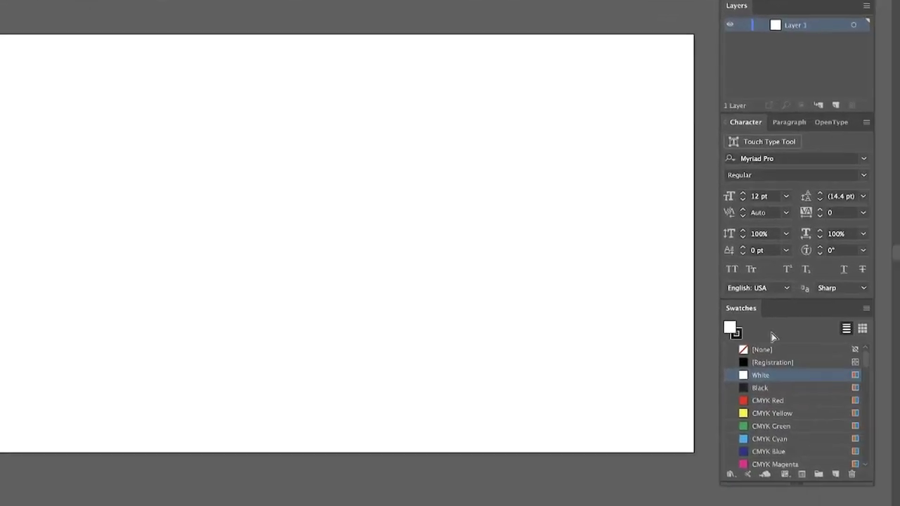
# Select all unused swatches and delete them from the Swatches panel
pyautogui.click(866, 310)
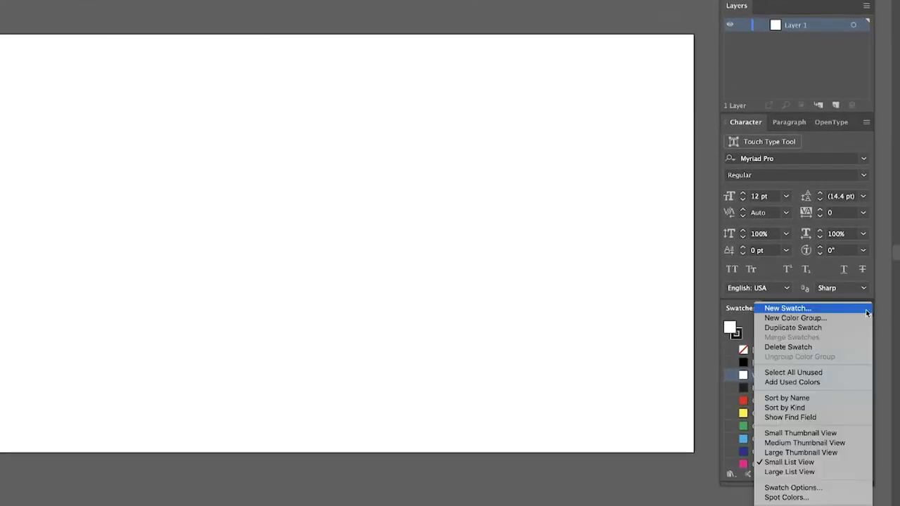
pyautogui.click(827, 374)
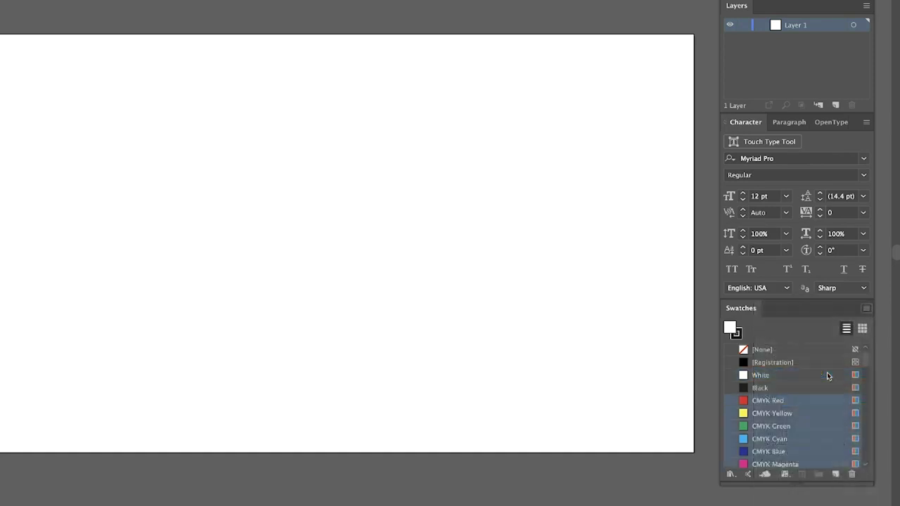
pyautogui.click(851, 475)
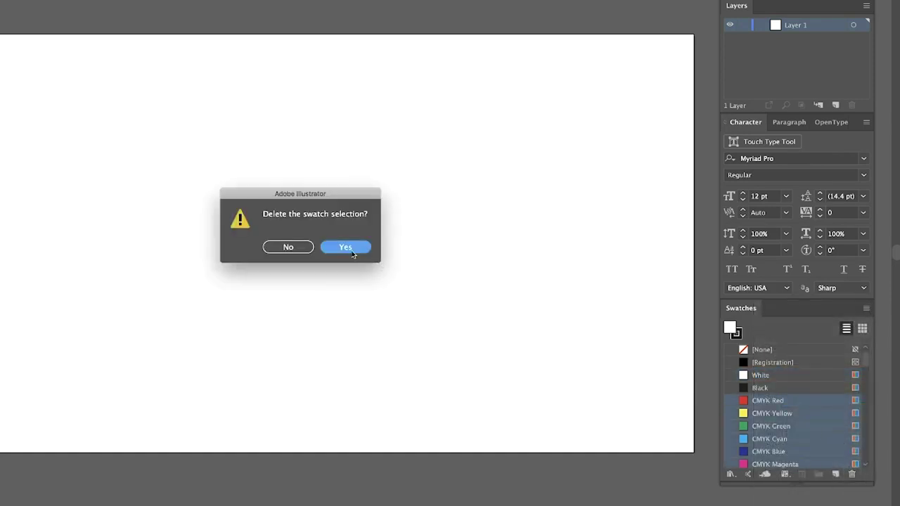
pyautogui.click(346, 247)
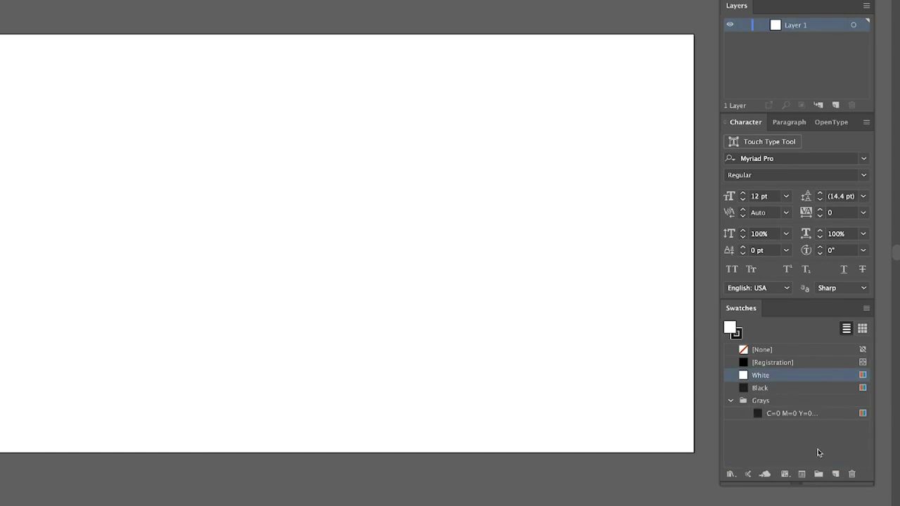
# Create a white (255/255/255) spot-colour swatch named SpotColor_White
pyautogui.click(730, 402)
pyautogui.click(866, 307)
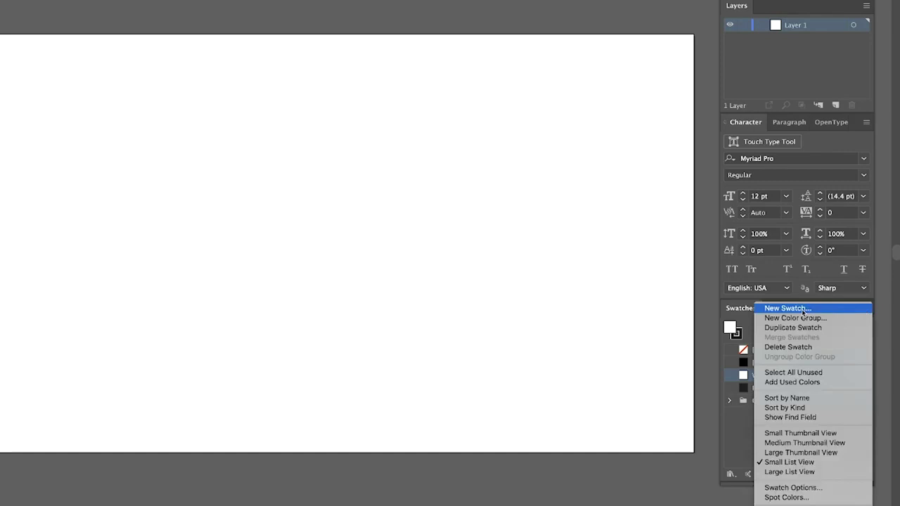
pyautogui.click(804, 310)
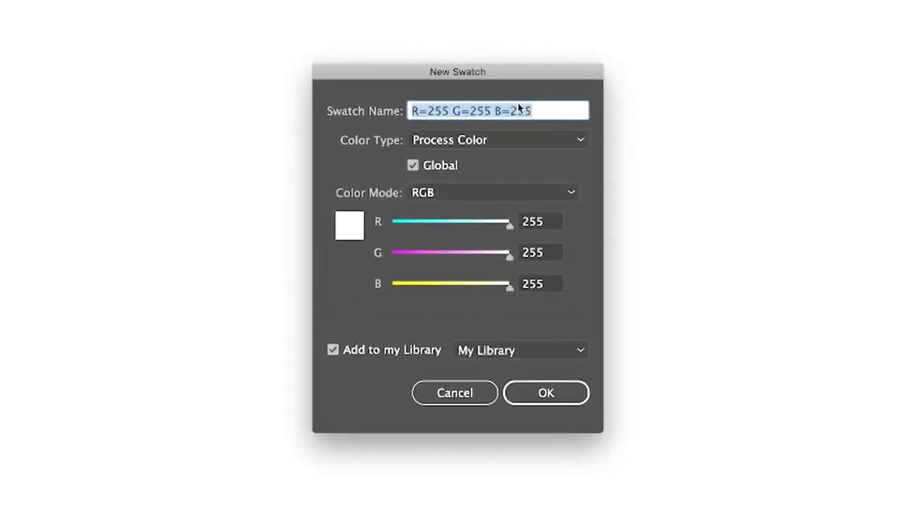
pyautogui.write('SpotColor_White')
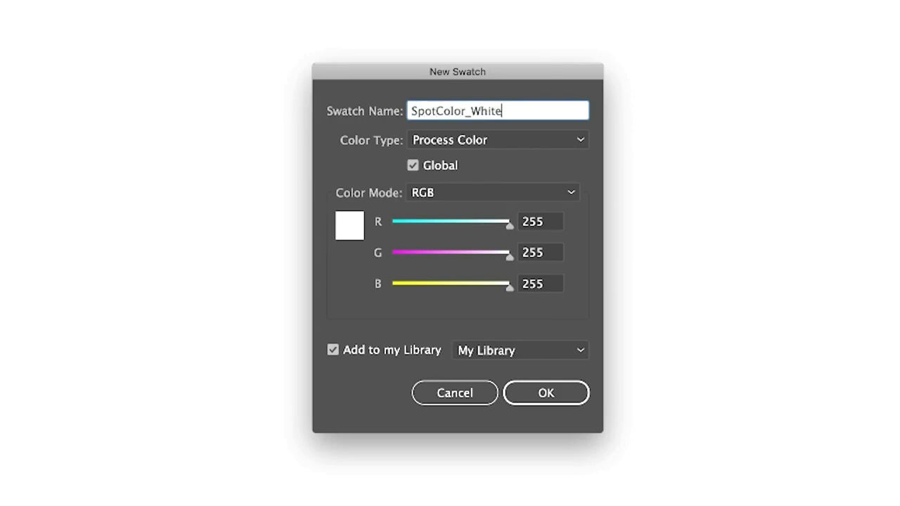
pyautogui.click(580, 141)
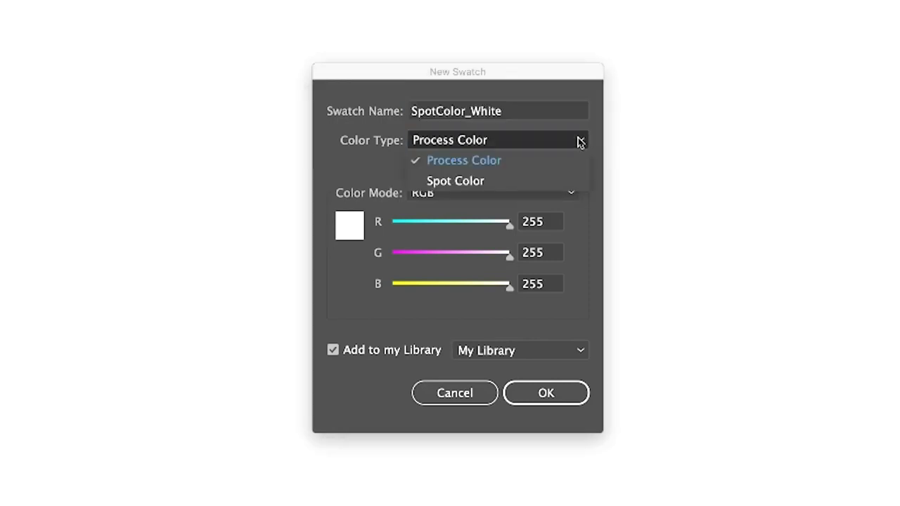
pyautogui.click(492, 182)
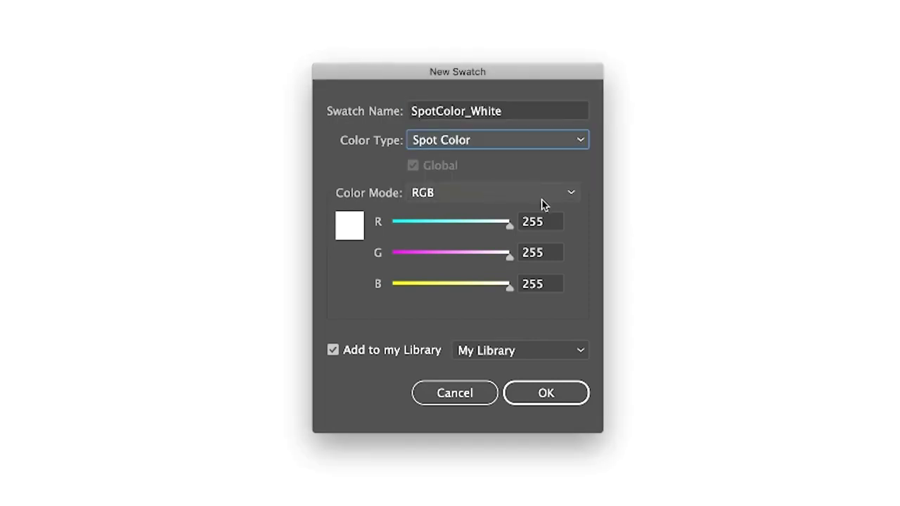
pyautogui.click(551, 399)
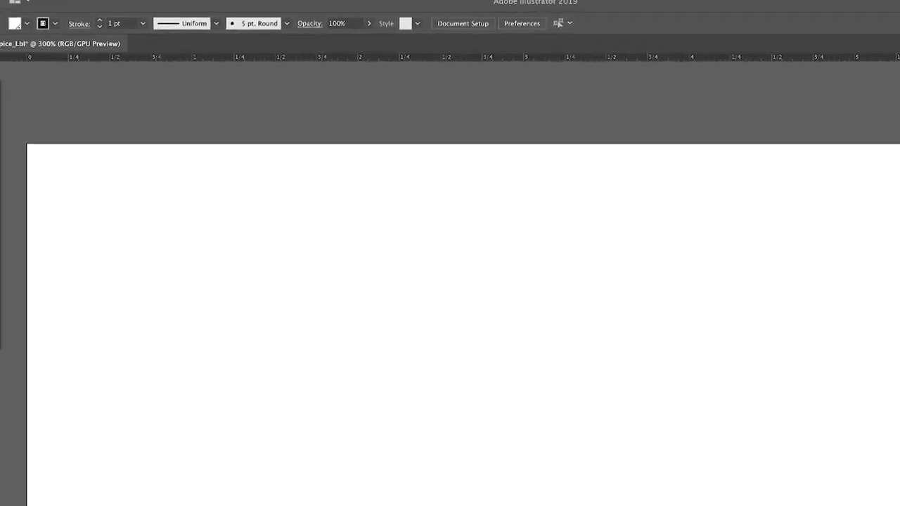
# Open the recent file GLOBAL_GRILL_BRAND.ai and zoom in on the label artwork
pyautogui.click(73, 5)
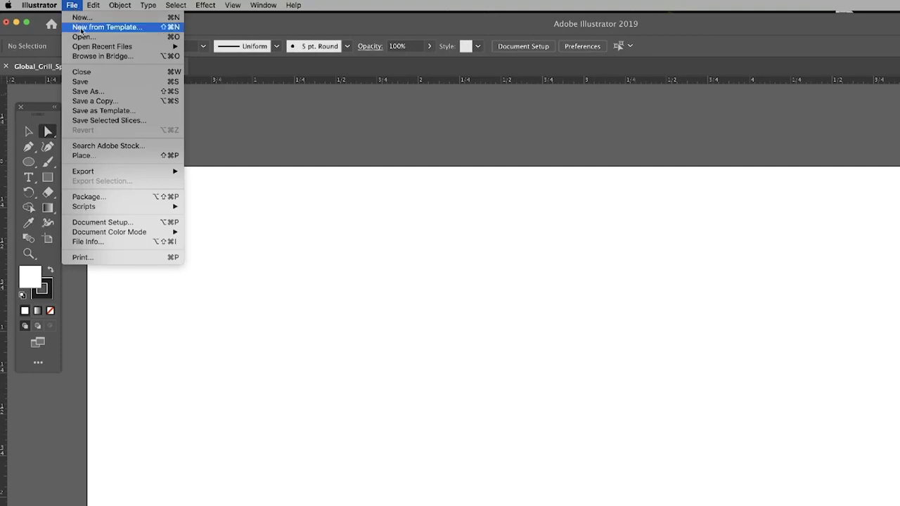
pyautogui.moveTo(102, 47)
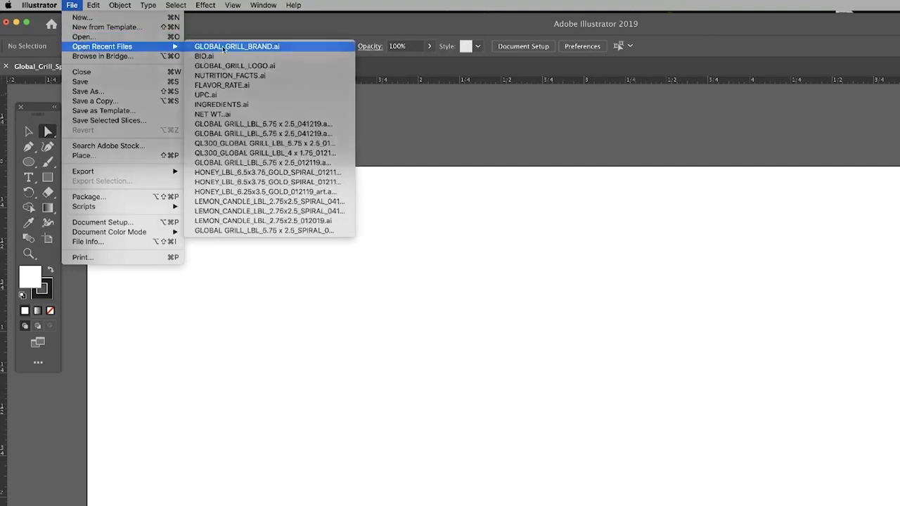
pyautogui.click(222, 47)
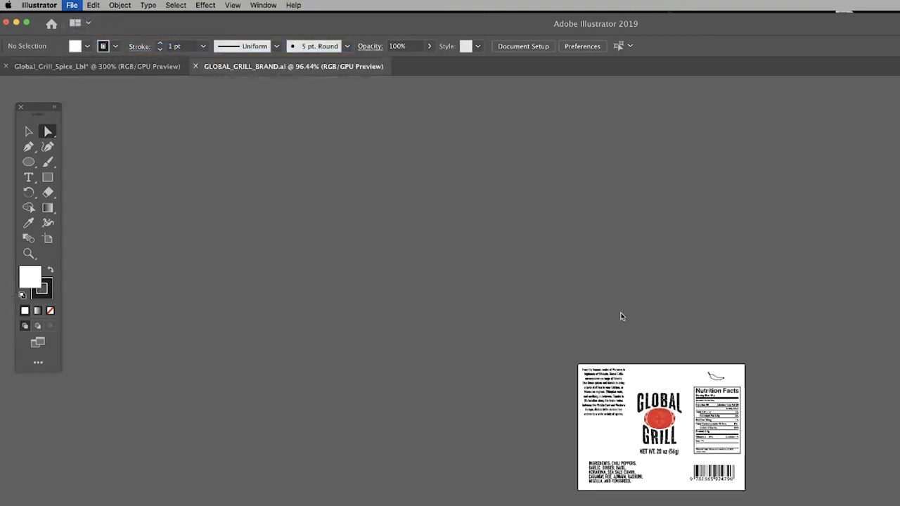
pyautogui.hotkey('ctrl', '+')
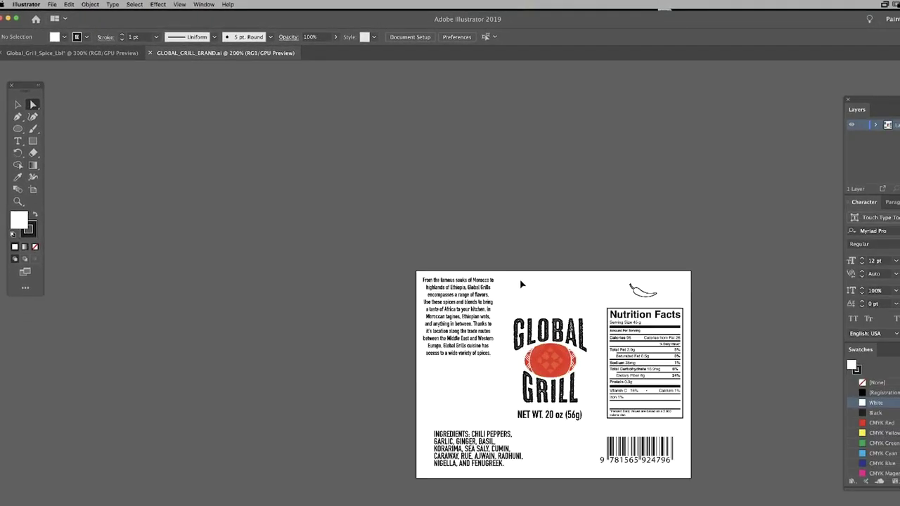
pyautogui.moveTo(526, 298); pyautogui.dragTo(388, 240)
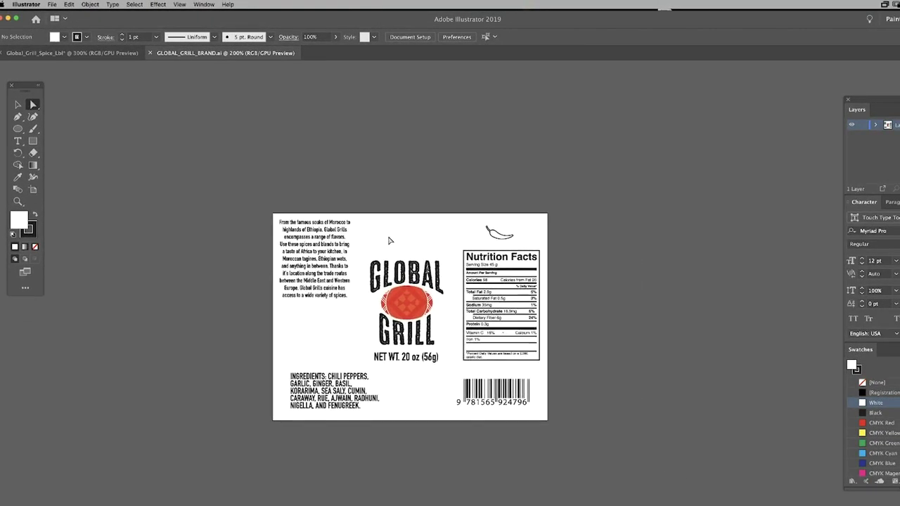
# Select the whole label artwork group and copy it
pyautogui.click(17, 104)
pyautogui.click(546, 421)
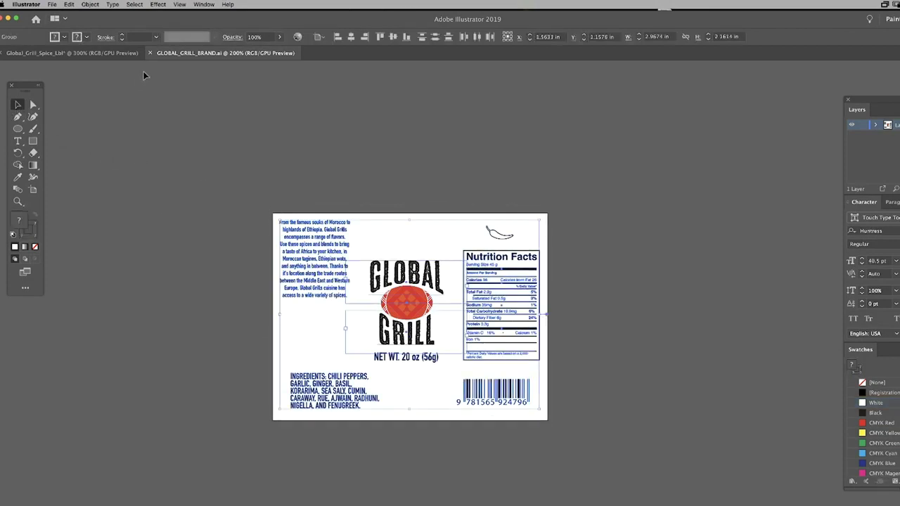
pyautogui.click(69, 4)
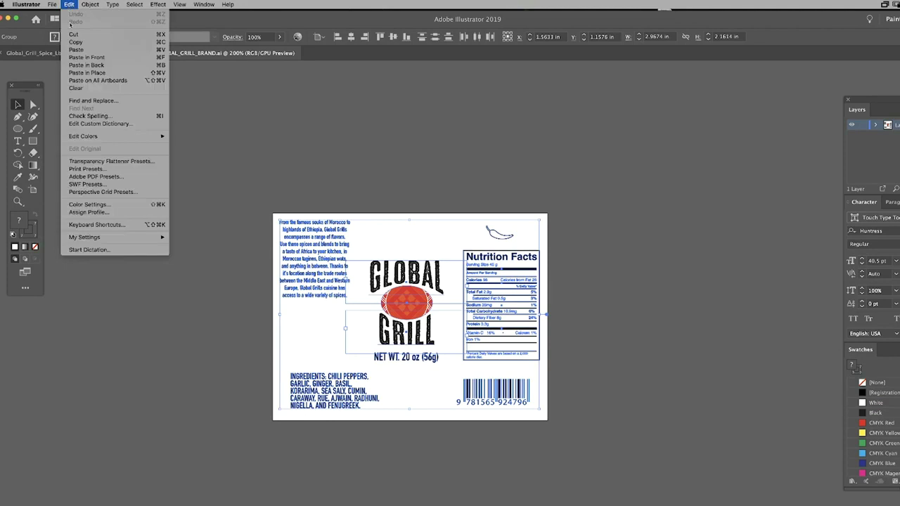
pyautogui.click(76, 42)
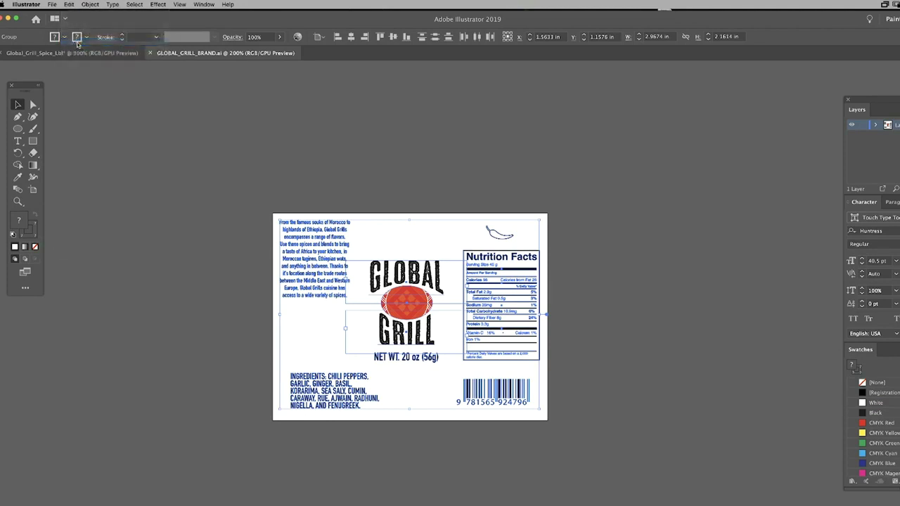
# Close the brand file and paste the label artwork into Global_Grill_Spice_Lbl
pyautogui.click(150, 53)
pyautogui.click(70, 4)
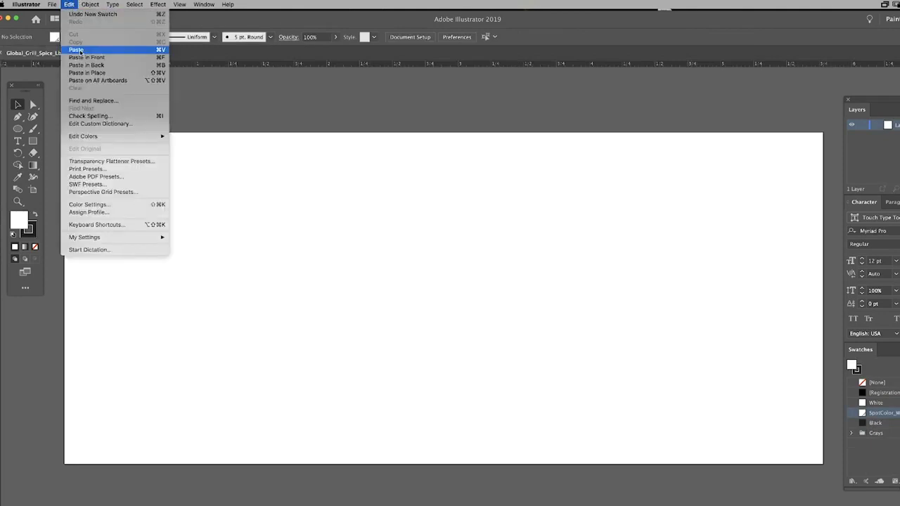
pyautogui.click(76, 49)
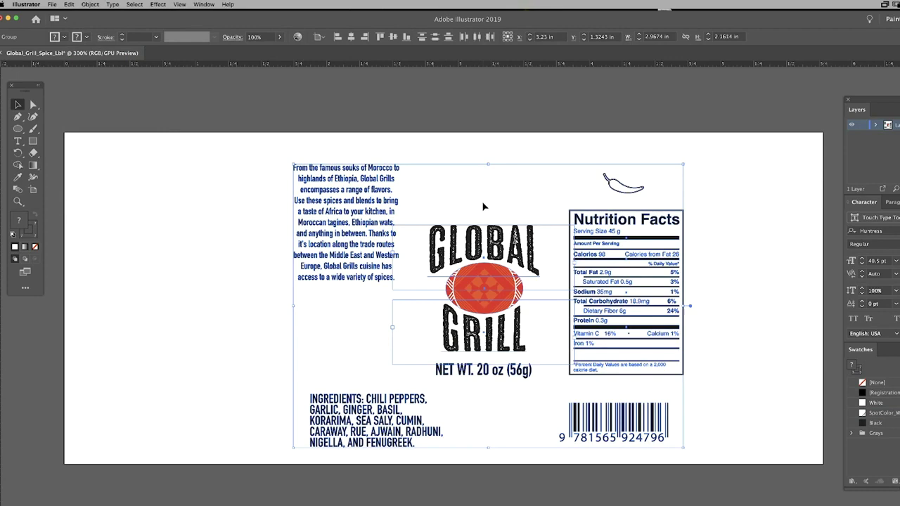
# Move Nutrition Facts right, barcode up, ingredients beside them, and the story paragraph left
pyautogui.click(483, 206)
pyautogui.moveTo(602, 245); pyautogui.dragTo(734, 243)
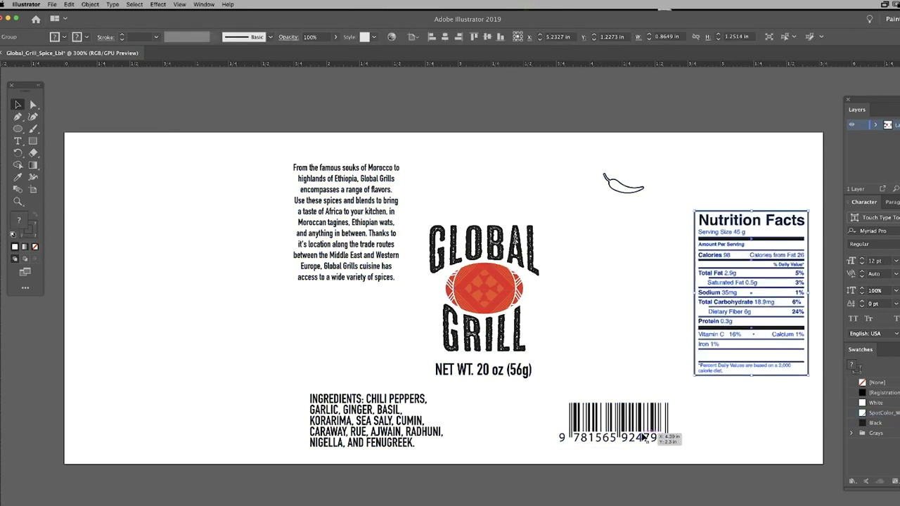
pyautogui.moveTo(642, 437); pyautogui.dragTo(632, 378)
pyautogui.moveTo(313, 445); pyautogui.dragTo(553, 263)
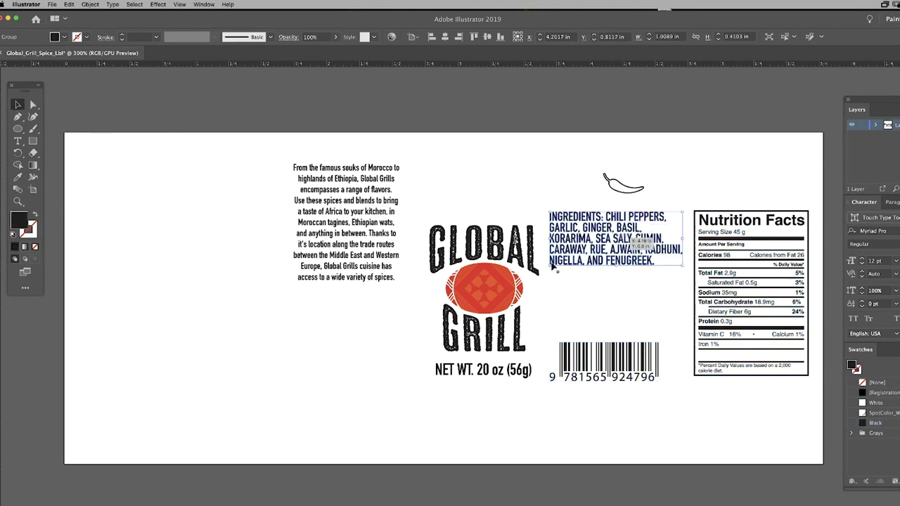
pyautogui.moveTo(393, 184); pyautogui.dragTo(201, 246)
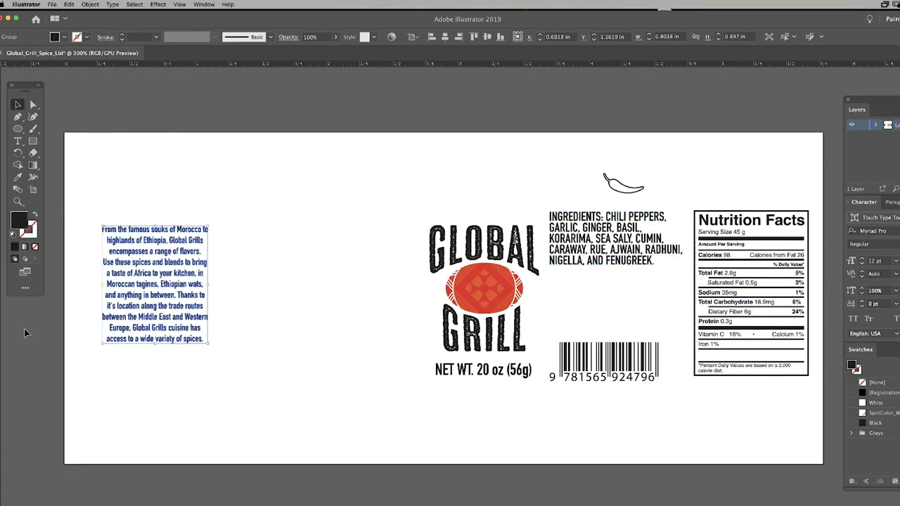
# Convert the story paragraph to outlines
pyautogui.hotkey('ctrl', 'shift', 'o')
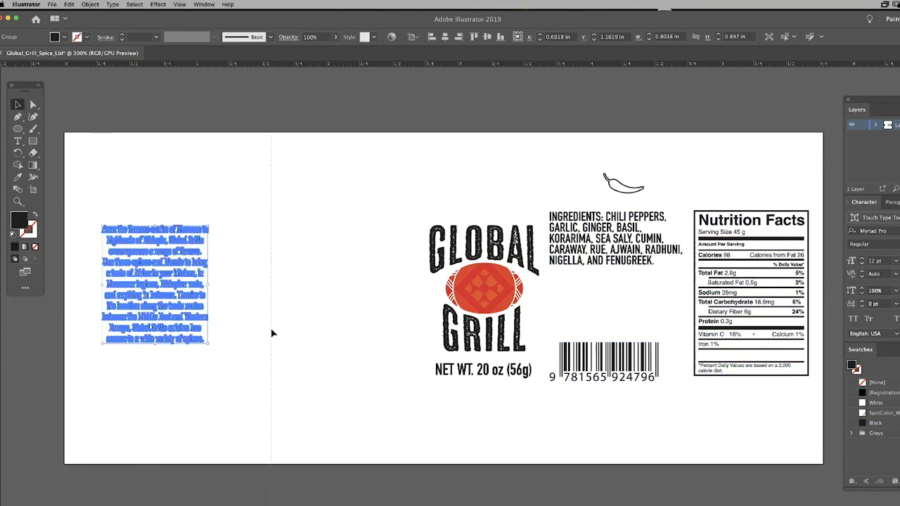
pyautogui.hotkey('ctrl', 'z')
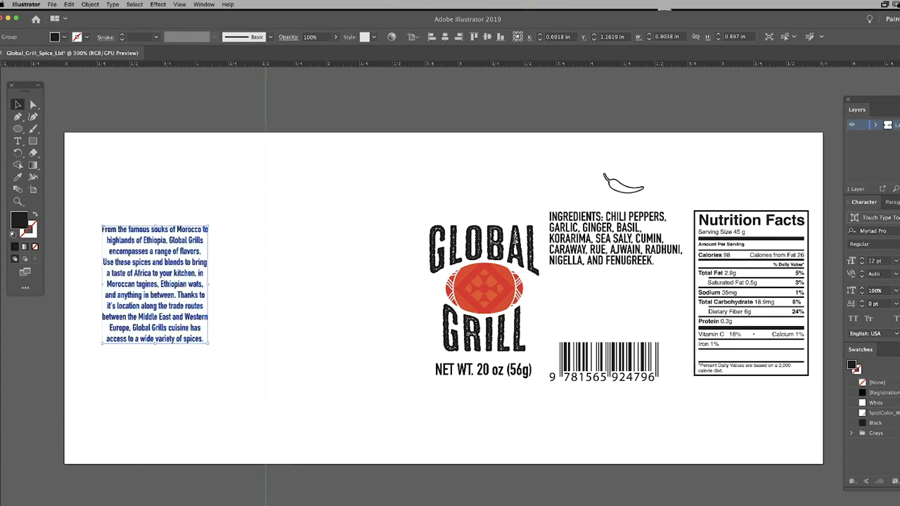
pyautogui.hotkey('ctrl', 'shift', 'o')
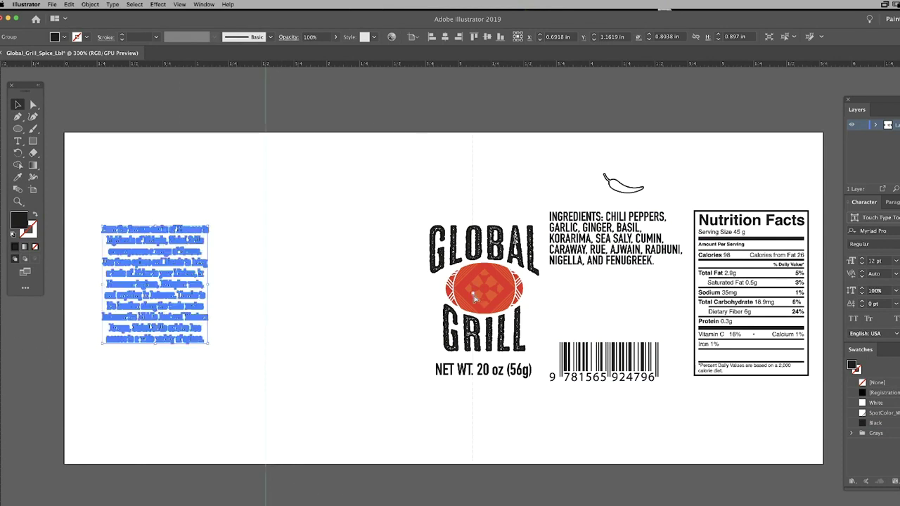
pyautogui.click(436, 303)
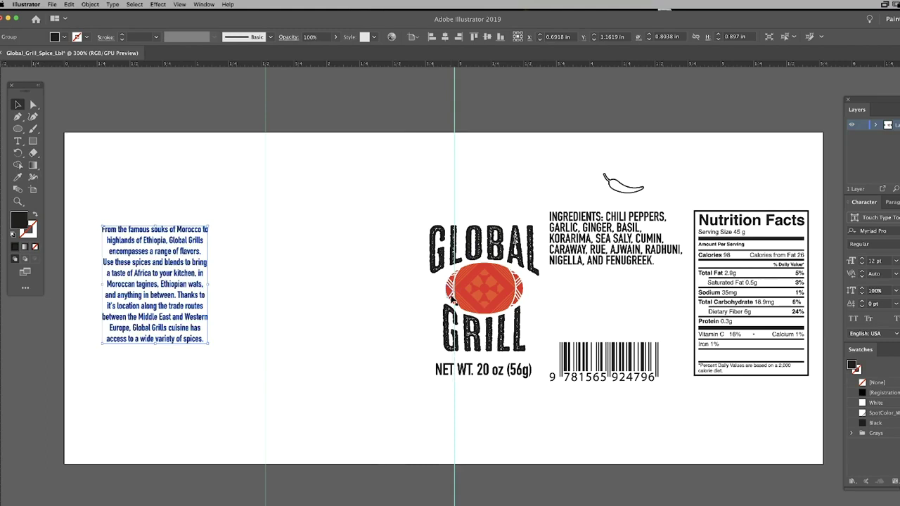
# Move the logo into the centre panel and the chili pepper beside the ingredients
pyautogui.click(498, 293)
pyautogui.moveTo(498, 294); pyautogui.dragTo(374, 283)
pyautogui.moveTo(494, 216); pyautogui.dragTo(495, 217)
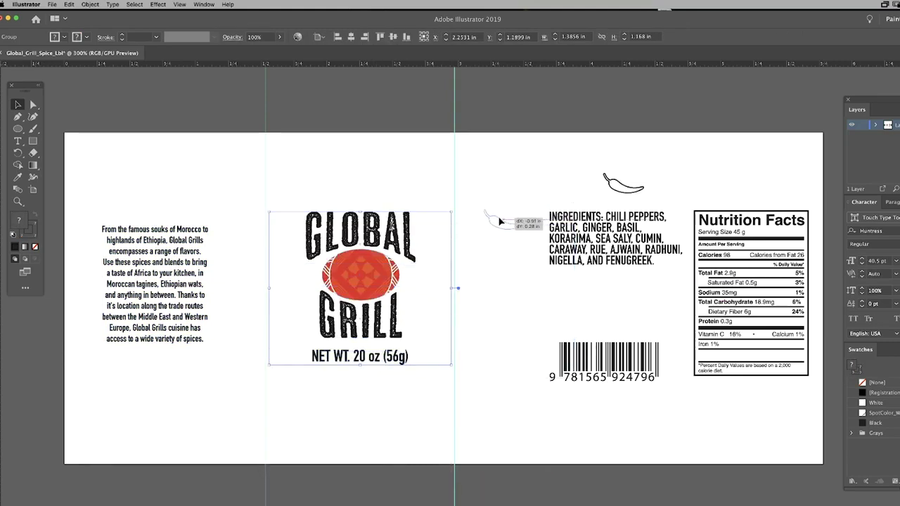
# Draw a no-stroke SpotColor_White rectangle covering the barcode
pyautogui.click(534, 186)
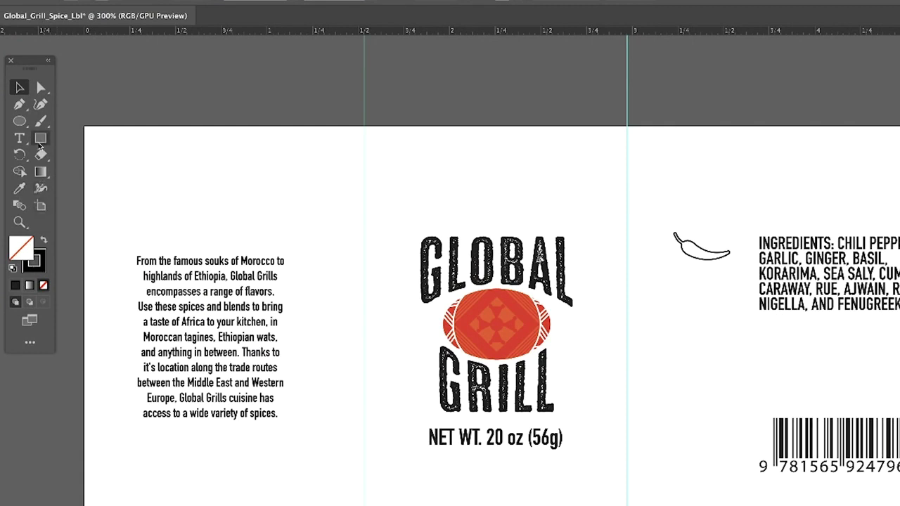
pyautogui.click(40, 138)
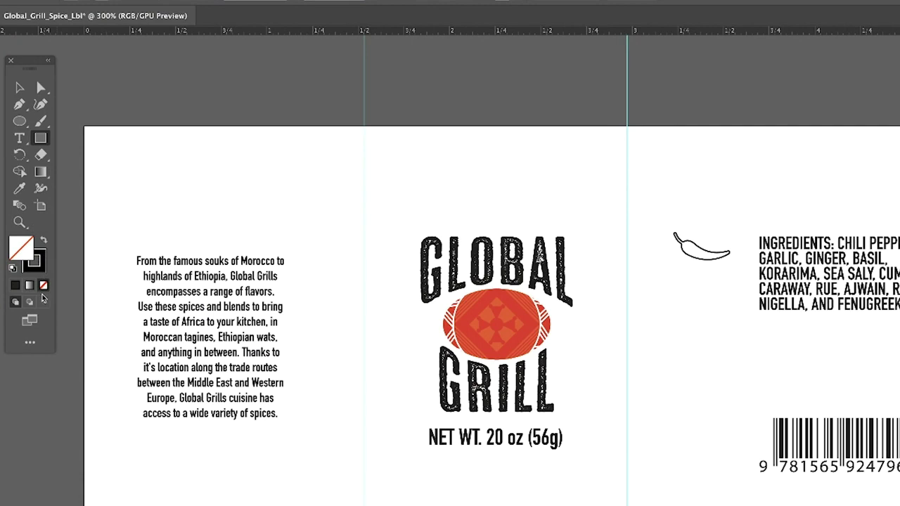
pyautogui.click(43, 284)
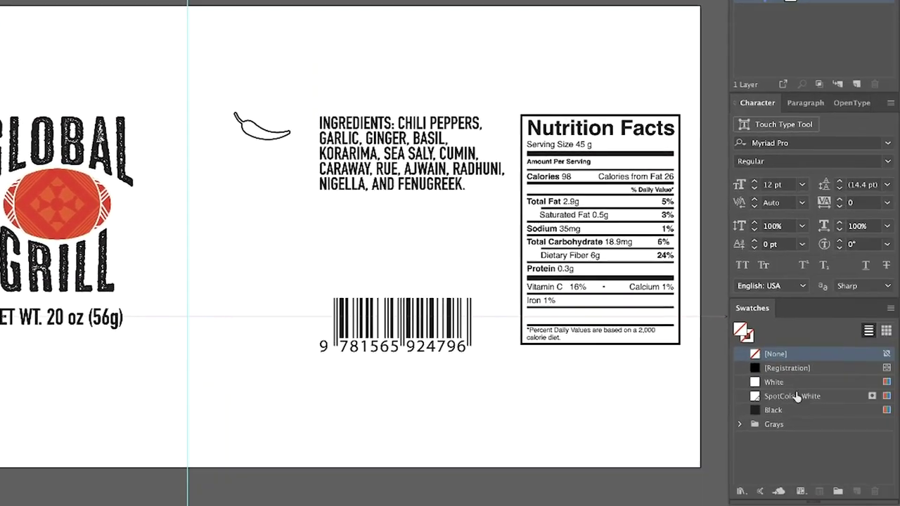
pyautogui.click(796, 397)
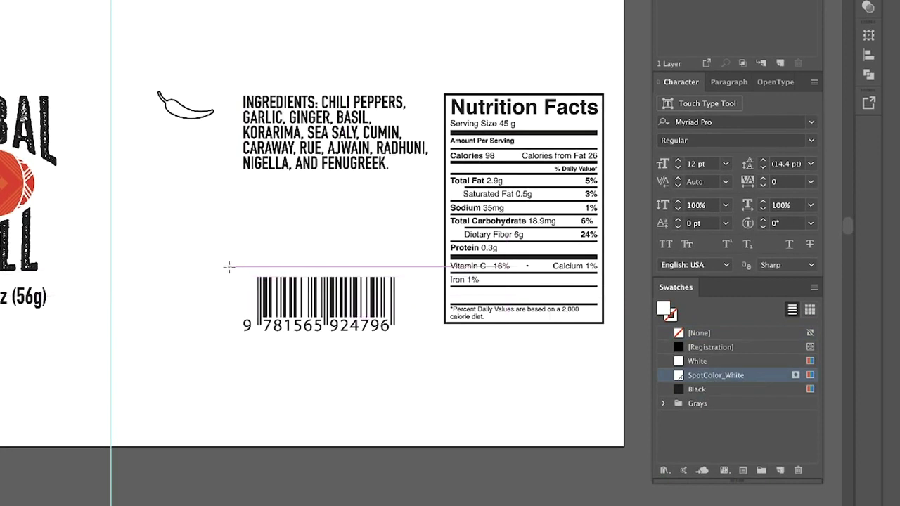
pyautogui.moveTo(228, 267); pyautogui.dragTo(410, 344)
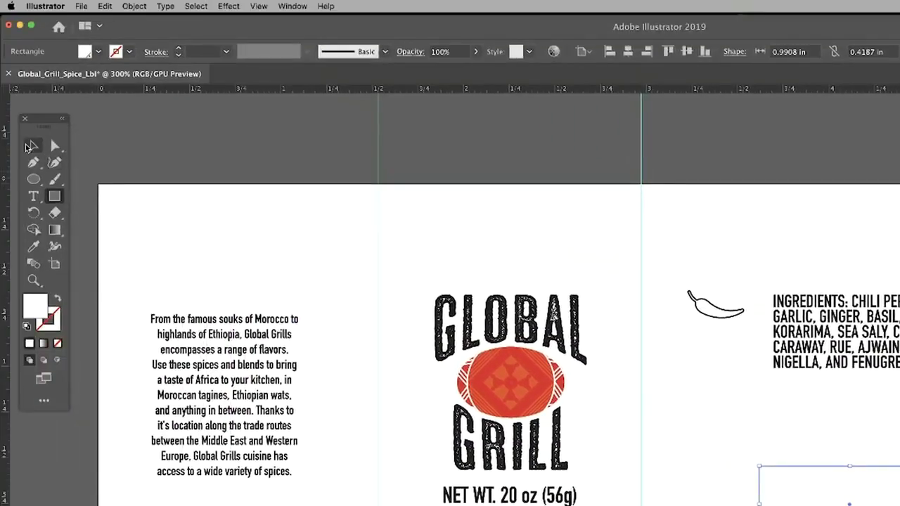
# Send the white rectangle behind the barcode and group the two
pyautogui.click(30, 146)
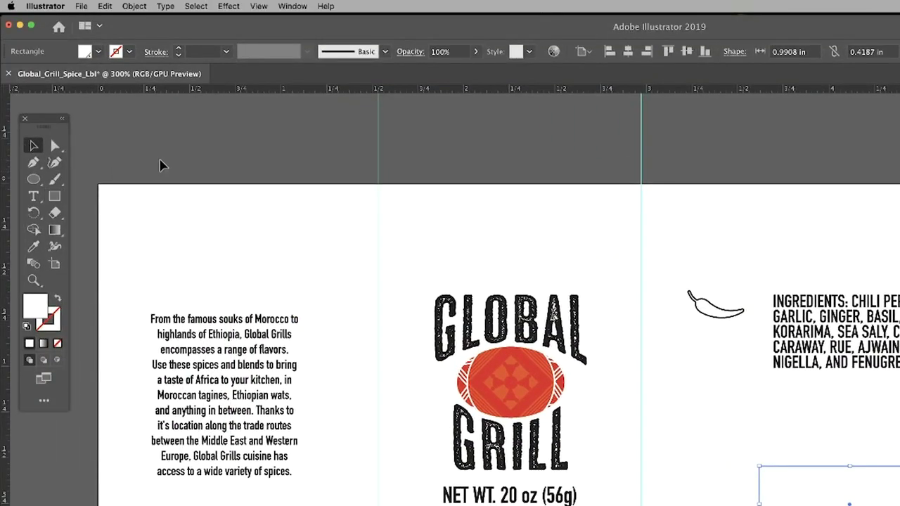
pyautogui.click(133, 5)
pyautogui.moveTo(133, 29)
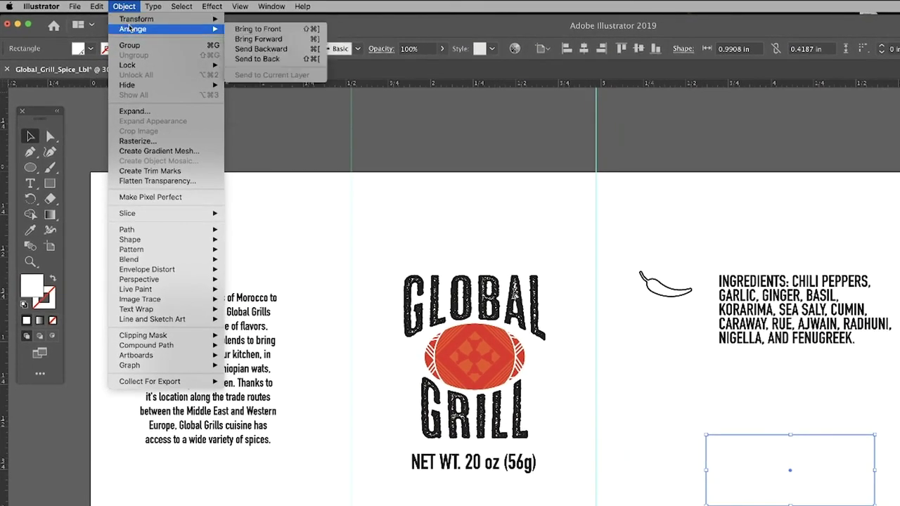
pyautogui.click(257, 59)
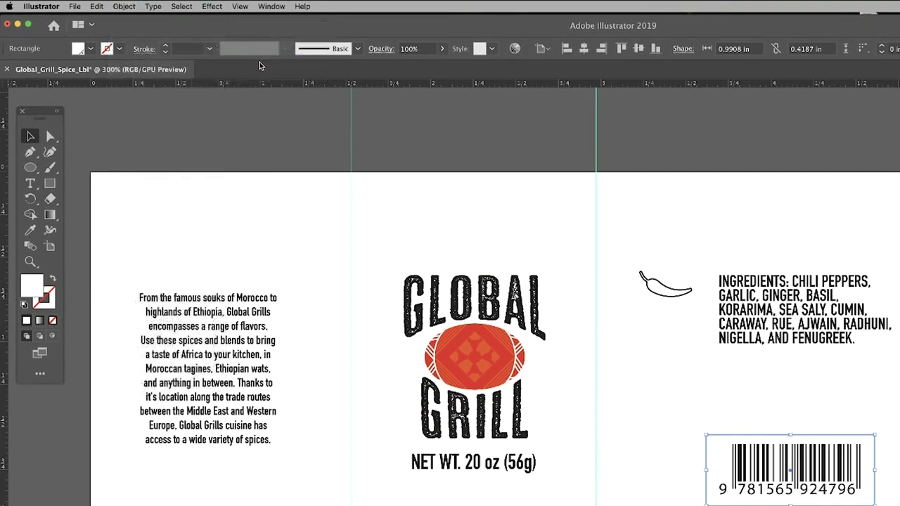
pyautogui.click(754, 461)
pyautogui.click(776, 489)
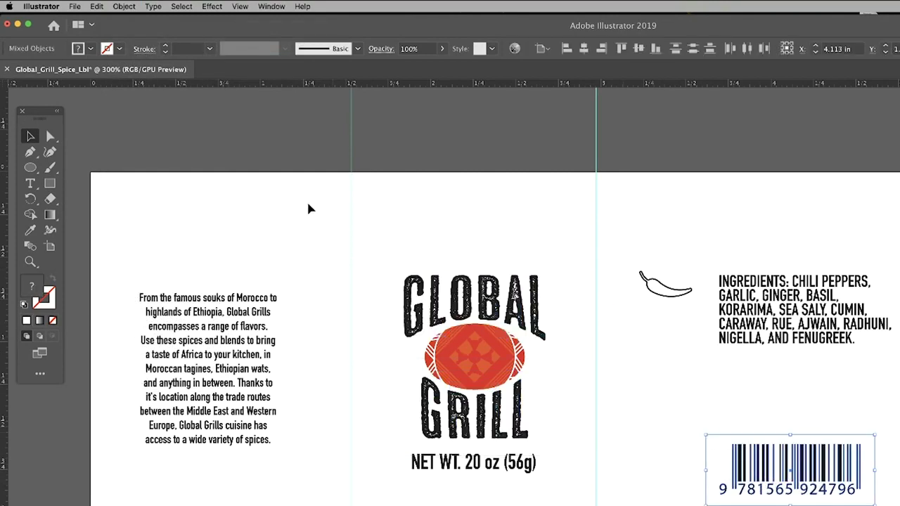
pyautogui.click(99, 7)
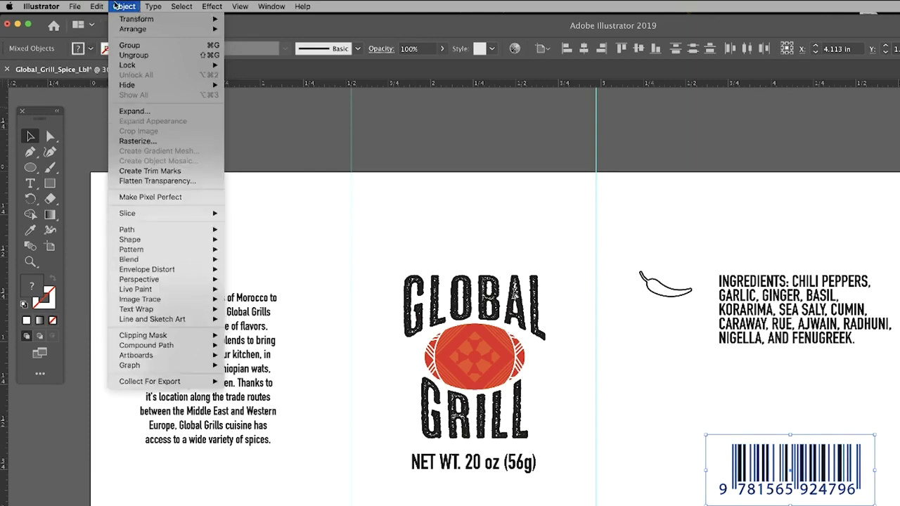
pyautogui.click(130, 47)
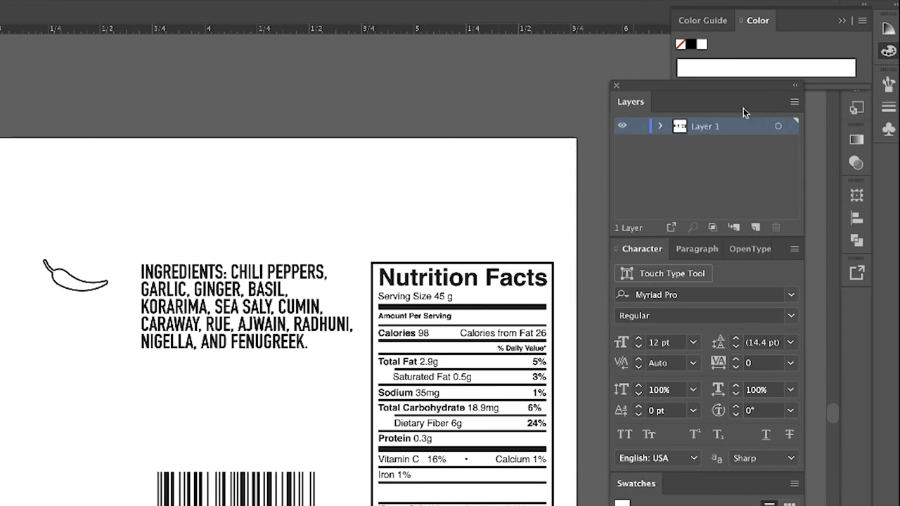
# Rename Layer 1 to Artwork and add a BACKGROUND COLOR layer beneath it
pyautogui.doubleClick(703, 129)
pyautogui.write('Artwork')
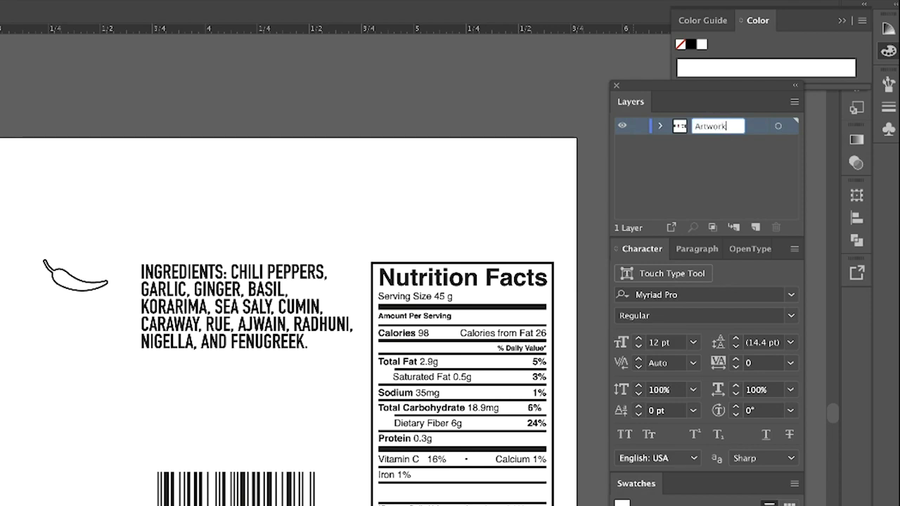
pyautogui.press('Return')
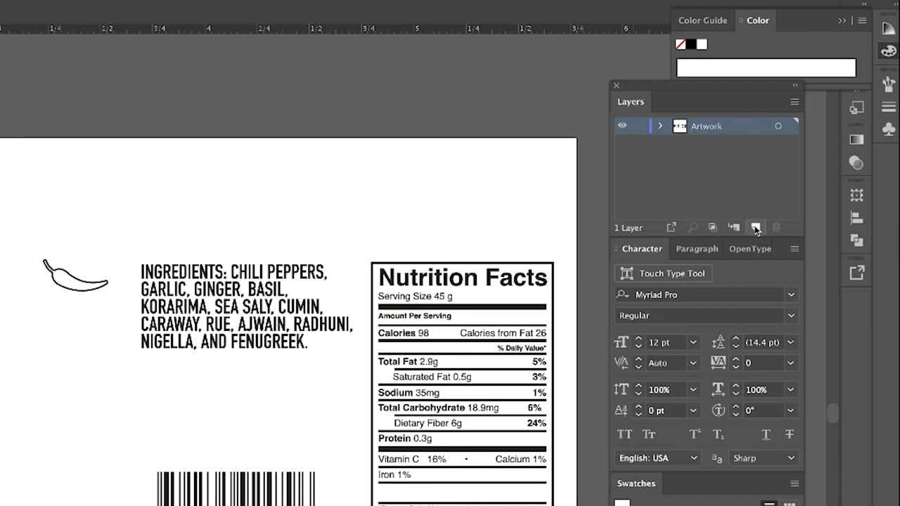
pyautogui.click(754, 227)
pyautogui.moveTo(710, 144); pyautogui.dragTo(706, 155)
pyautogui.doubleClick(704, 145)
pyautogui.write('B')
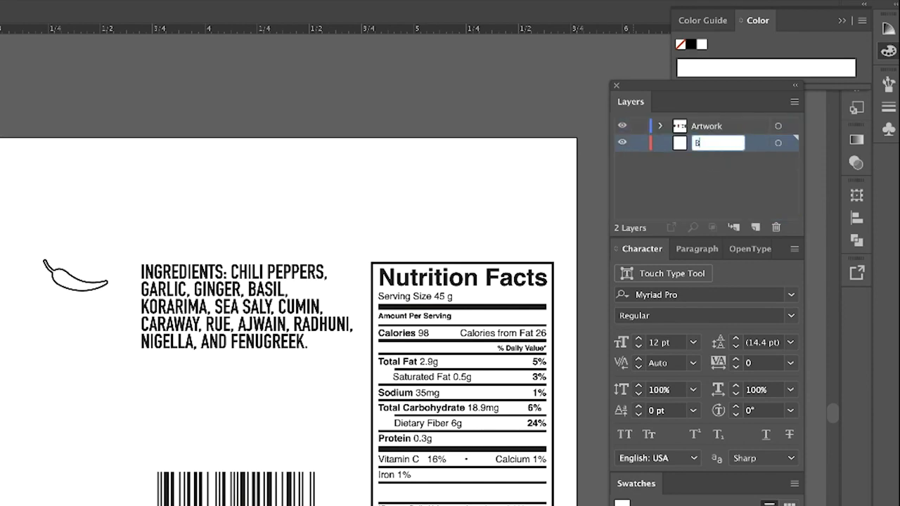
pyautogui.write('UND ')
pyautogui.write('COLOR')
pyautogui.press('Return')
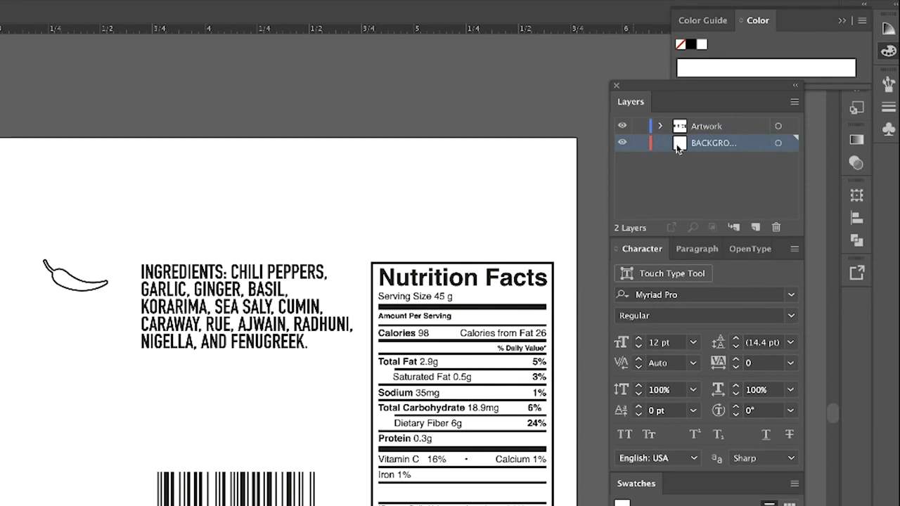
# Make the BACKGROUND COLOR layer non-printing in its Layer Options
pyautogui.doubleClick(678, 144)
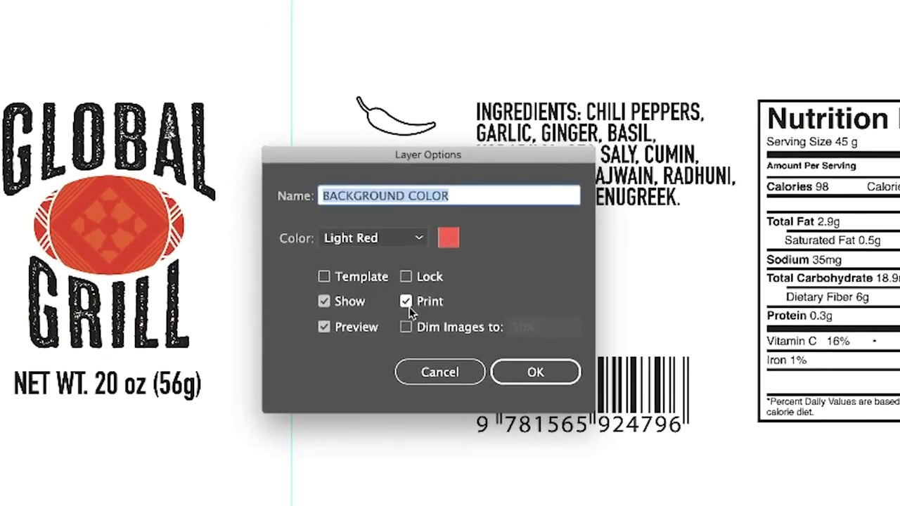
pyautogui.click(405, 300)
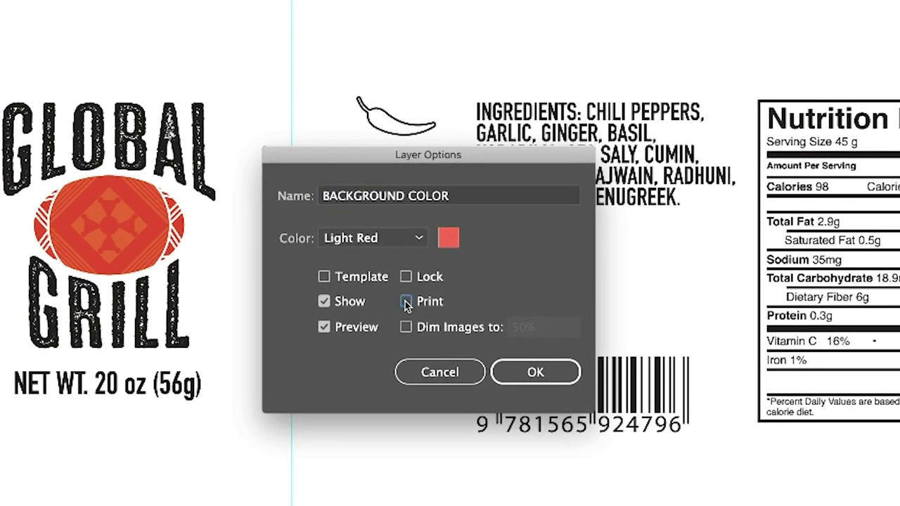
pyautogui.click(523, 375)
pyautogui.click(522, 375)
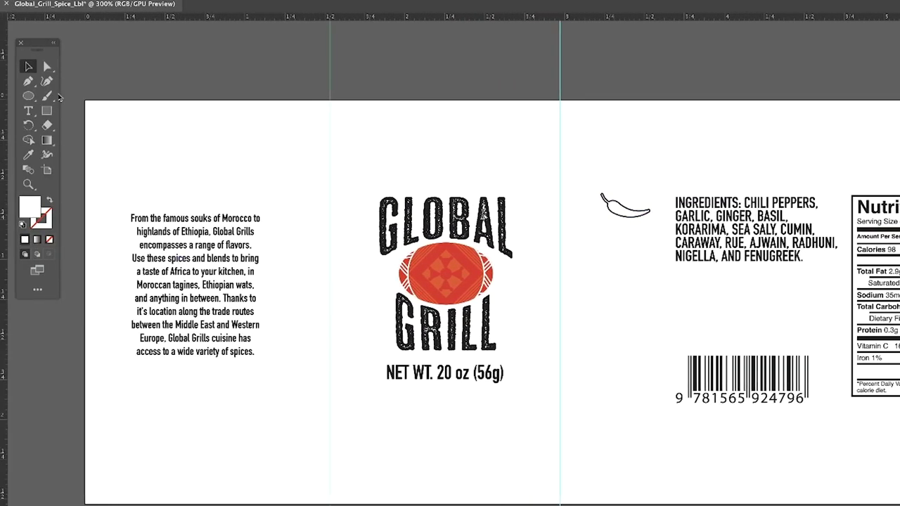
# Create a 5.78 × 2.53 in rectangle aligned to the artboard's left and top edges
pyautogui.click(47, 111)
pyautogui.click(98, 114)
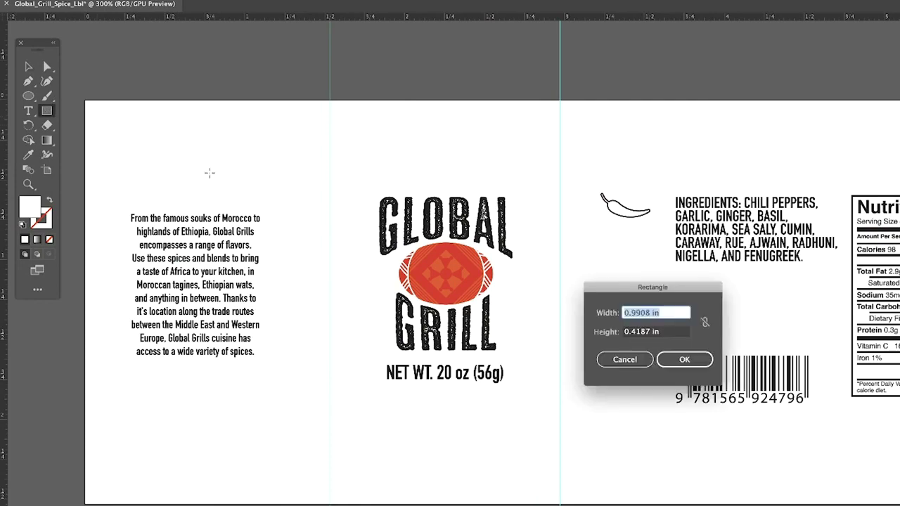
pyautogui.write('5')
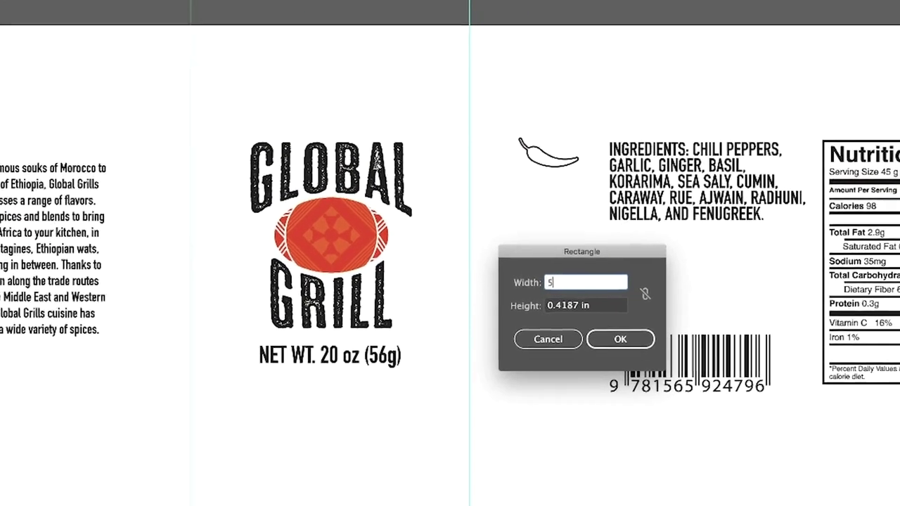
pyautogui.write('.78')
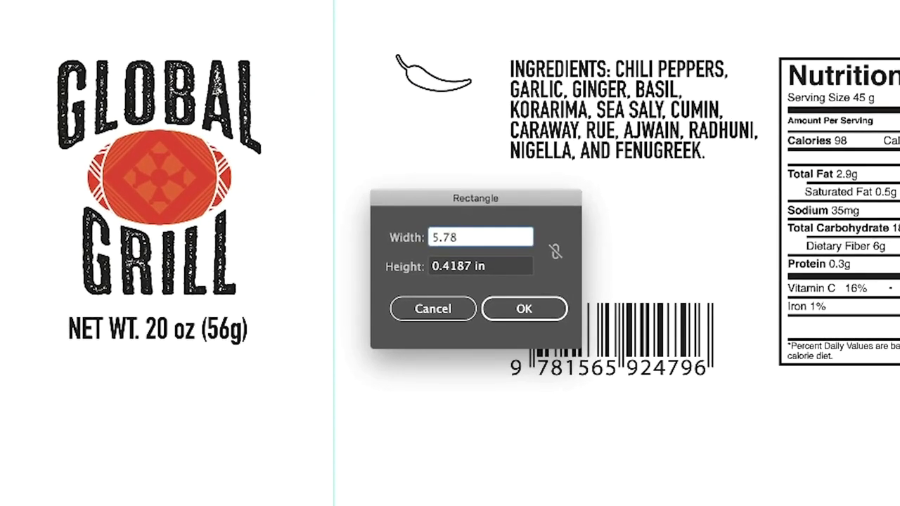
pyautogui.doubleClick(443, 265)
pyautogui.write('2.53')
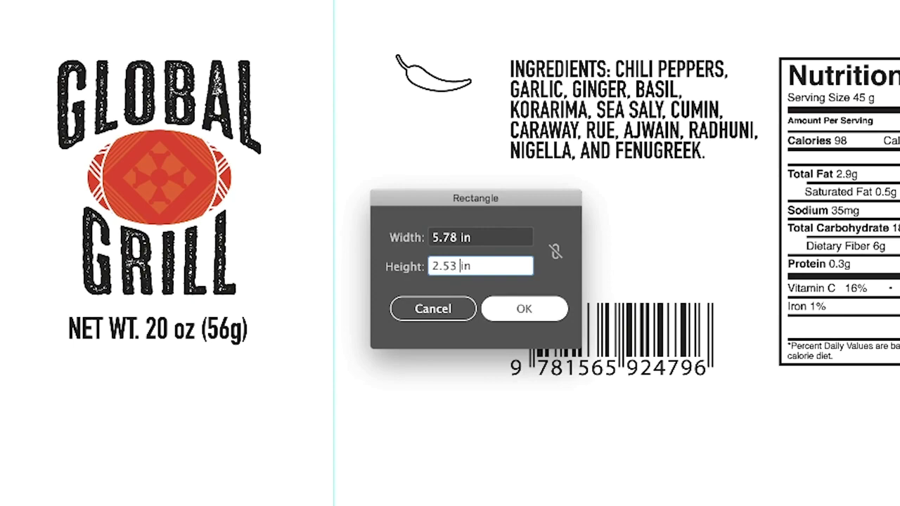
pyautogui.click(527, 310)
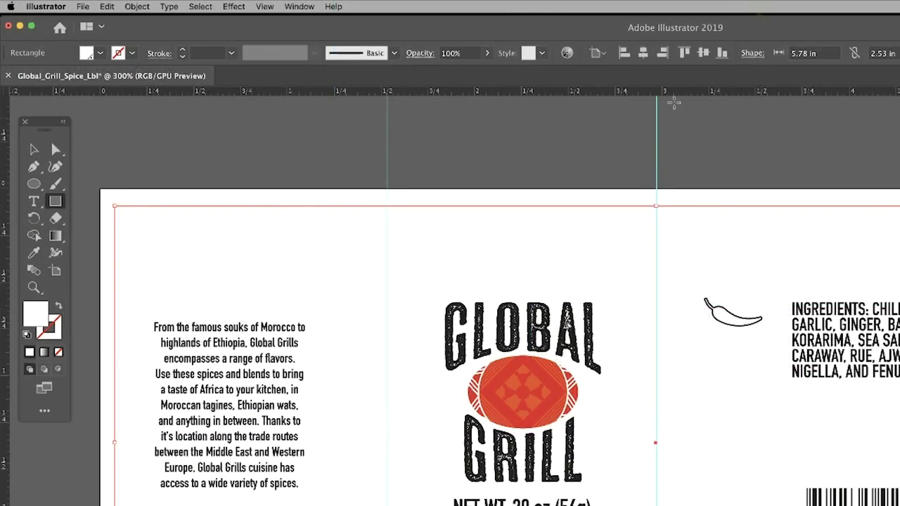
pyautogui.click(642, 53)
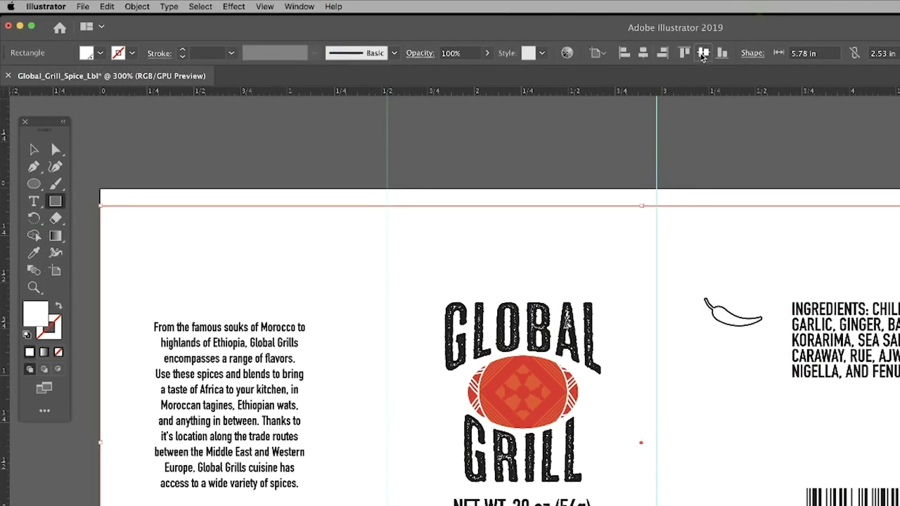
pyautogui.click(702, 53)
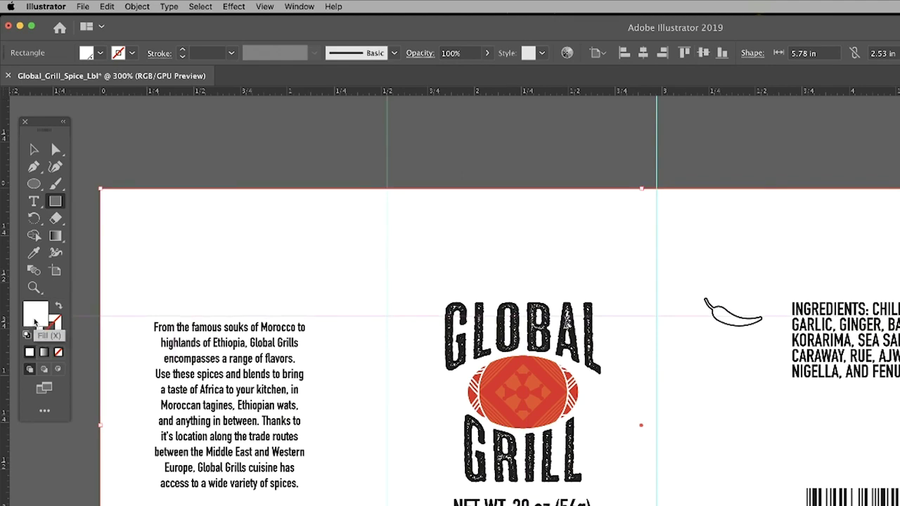
# Fill the background rectangle with gold C48E08, then check the Nutrition Facts and barcode fills
pyautogui.doubleClick(34, 320)
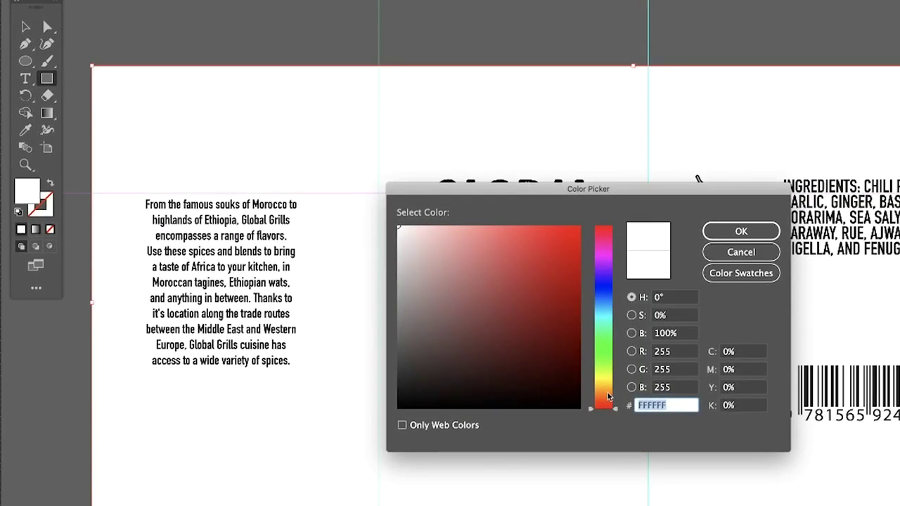
pyautogui.moveTo(608, 397); pyautogui.dragTo(604, 386)
pyautogui.moveTo(581, 303)
pyautogui.mouseDown()
pyautogui.moveTo(574, 251)
pyautogui.moveTo(573, 268)
pyautogui.mouseUp()
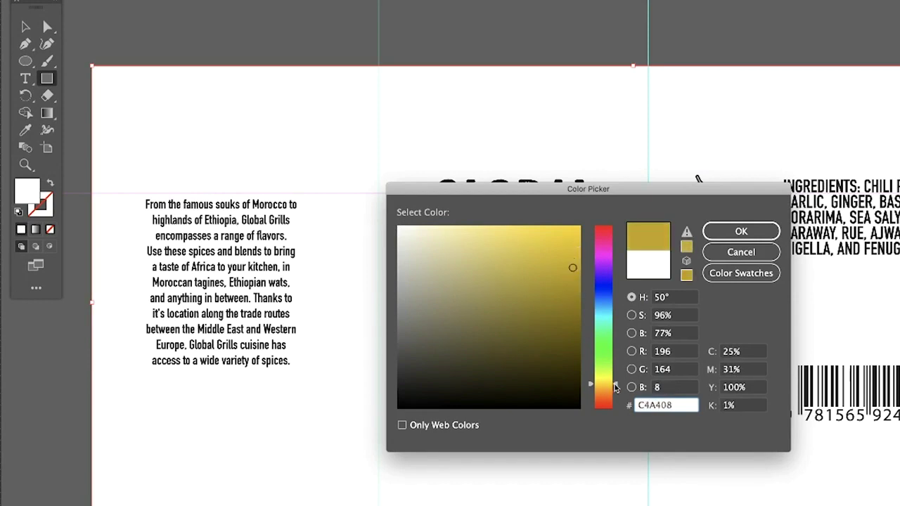
pyautogui.moveTo(614, 387)
pyautogui.mouseDown()
pyautogui.moveTo(614, 402)
pyautogui.moveTo(614, 387)
pyautogui.mouseUp()
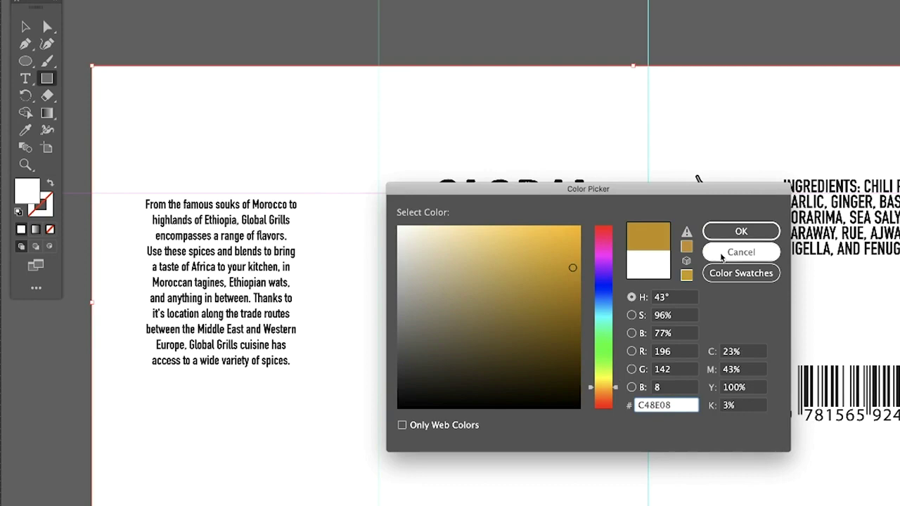
pyautogui.click(731, 232)
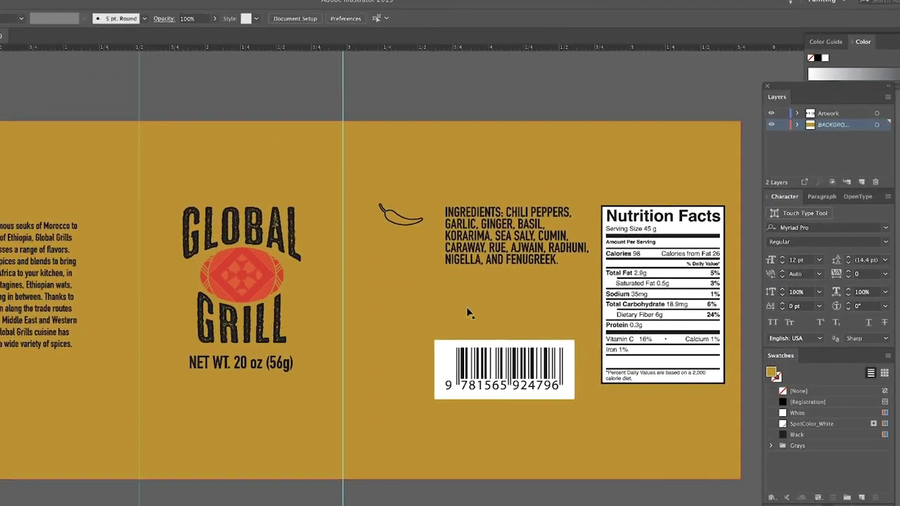
pyautogui.click(709, 234)
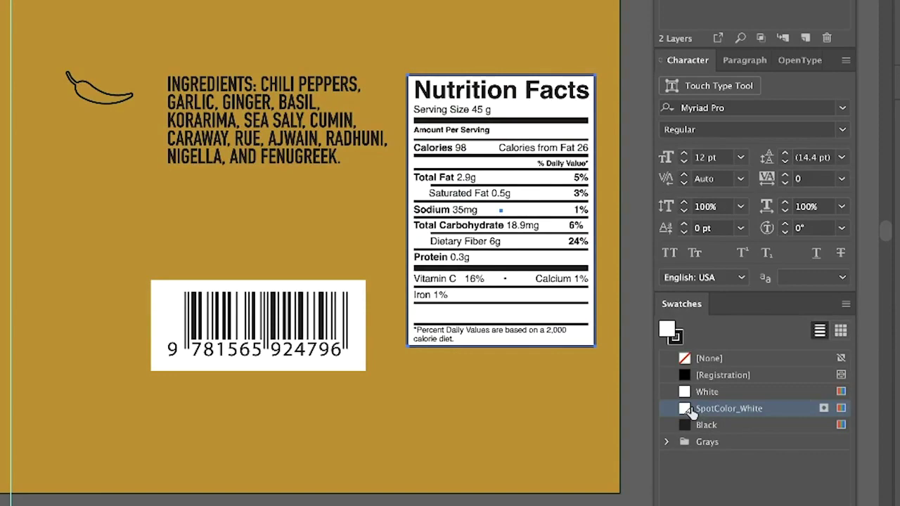
pyautogui.click(354, 308)
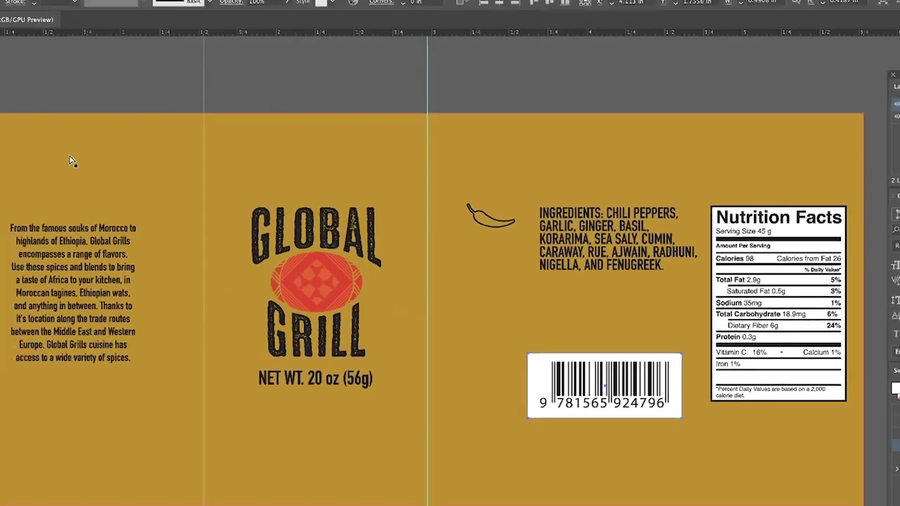
# Paste a copy of the chili pepper below the original and make it solid black
pyautogui.click(70, 160)
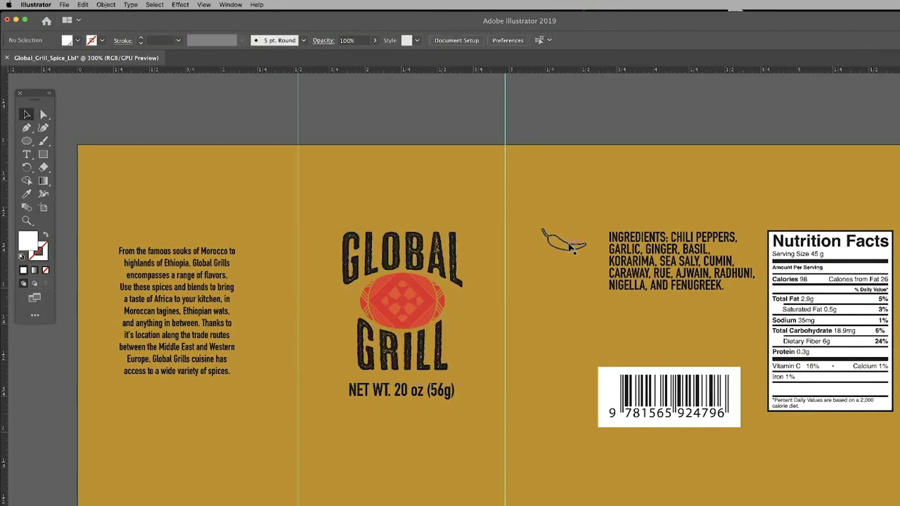
pyautogui.click(571, 247)
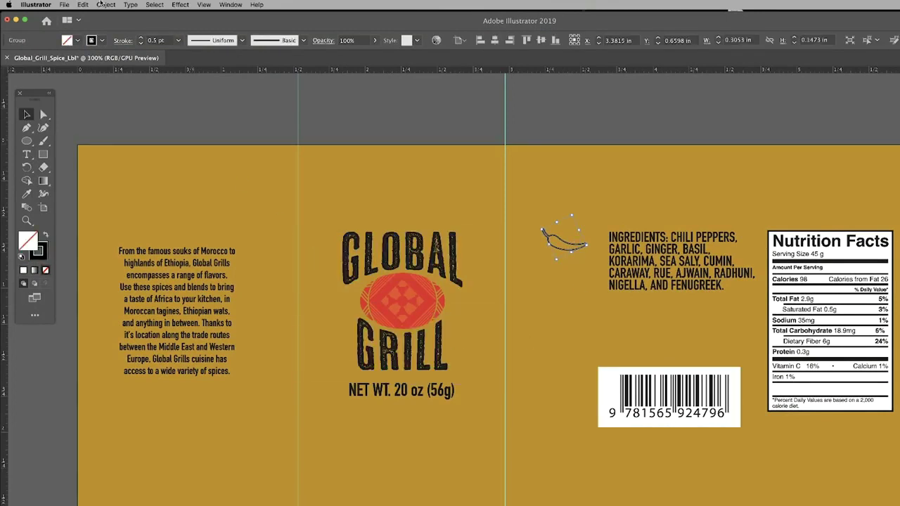
pyautogui.click(83, 4)
pyautogui.click(97, 46)
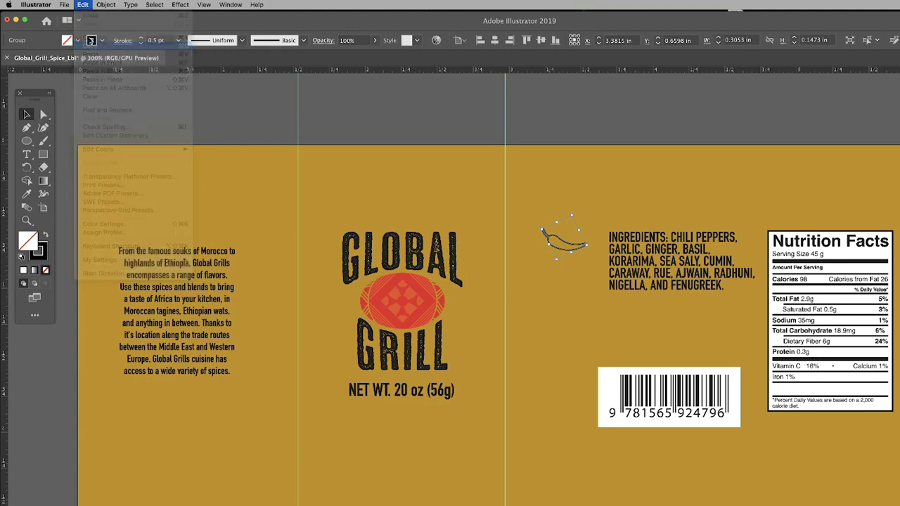
pyautogui.click(83, 5)
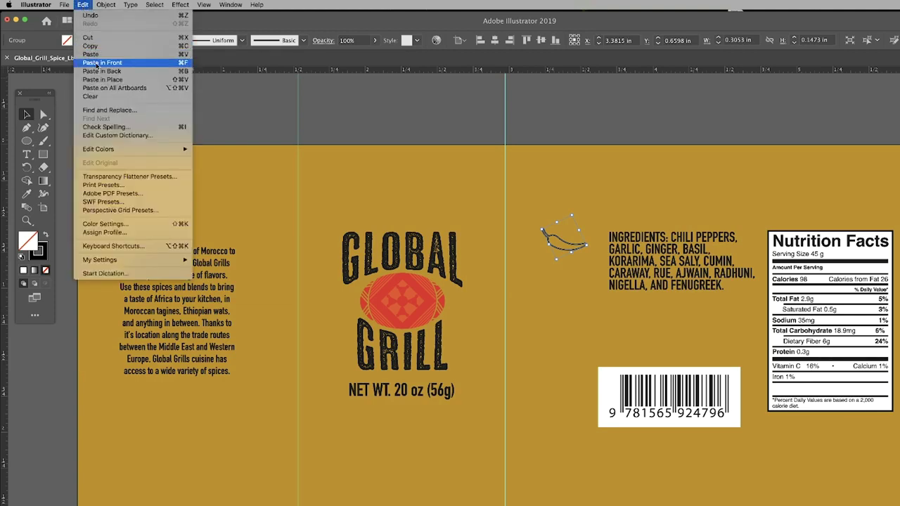
pyautogui.click(97, 63)
pyautogui.moveTo(568, 247); pyautogui.dragTo(566, 274)
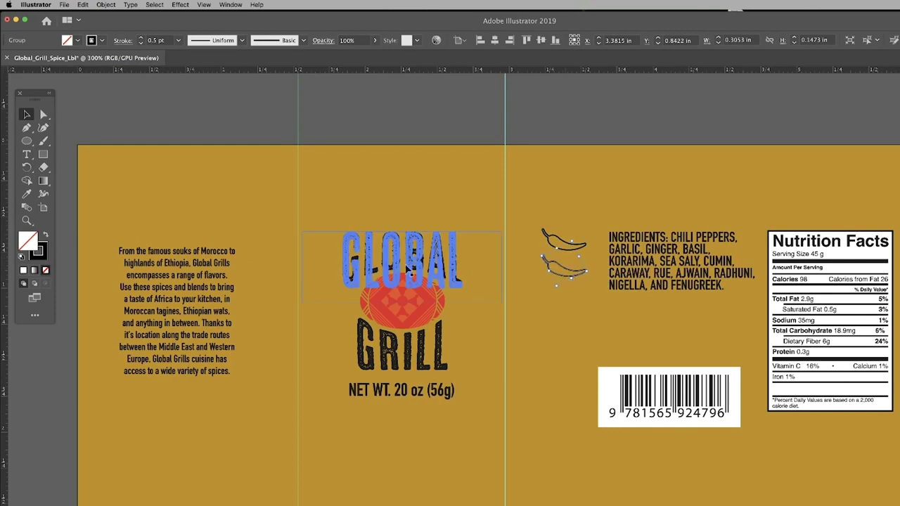
pyautogui.click(45, 237)
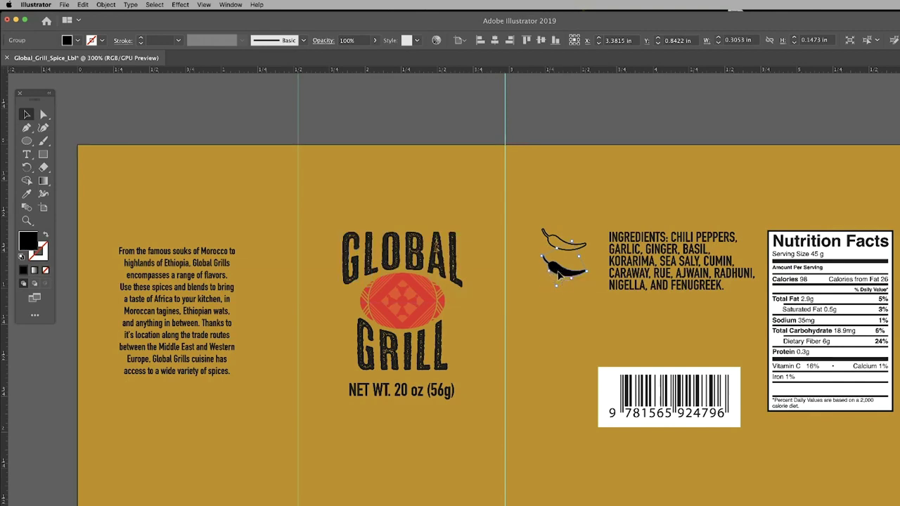
# Duplicate the black pepper downward and group all four peppers together
pyautogui.moveTo(559, 275); pyautogui.dragTo(563, 331)
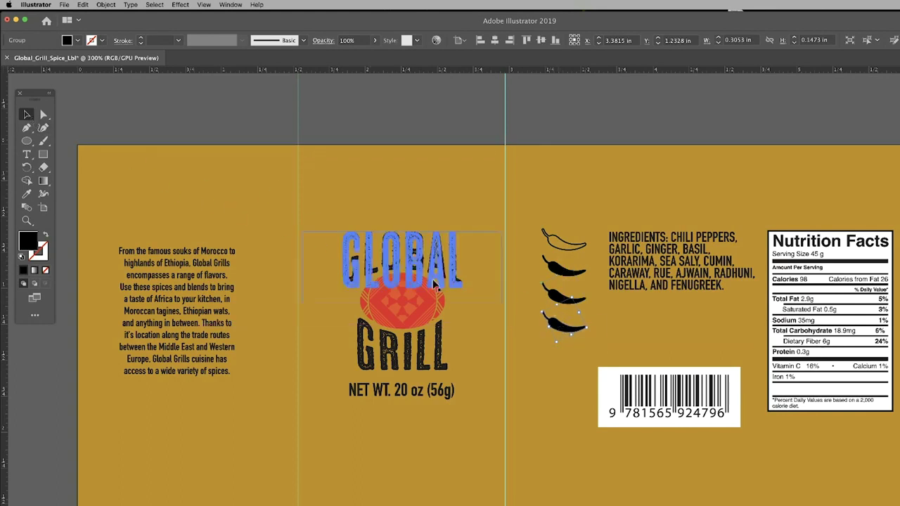
pyautogui.keyDown('shift'); pyautogui.click(560, 296); pyautogui.keyUp('shift')
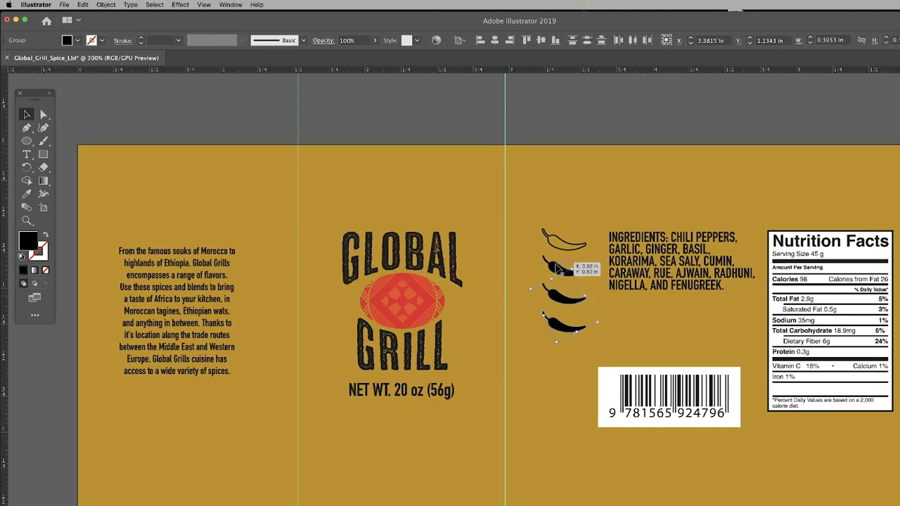
pyautogui.keyDown('shift'); pyautogui.click(560, 268); pyautogui.keyUp('shift')
pyautogui.keyDown('shift'); pyautogui.click(562, 243); pyautogui.keyUp('shift')
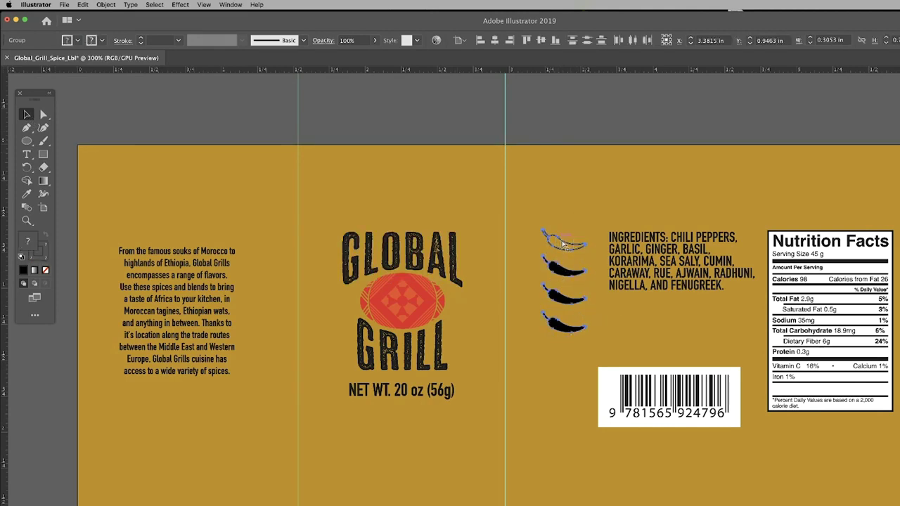
pyautogui.hotkey('ctrl', 'g')
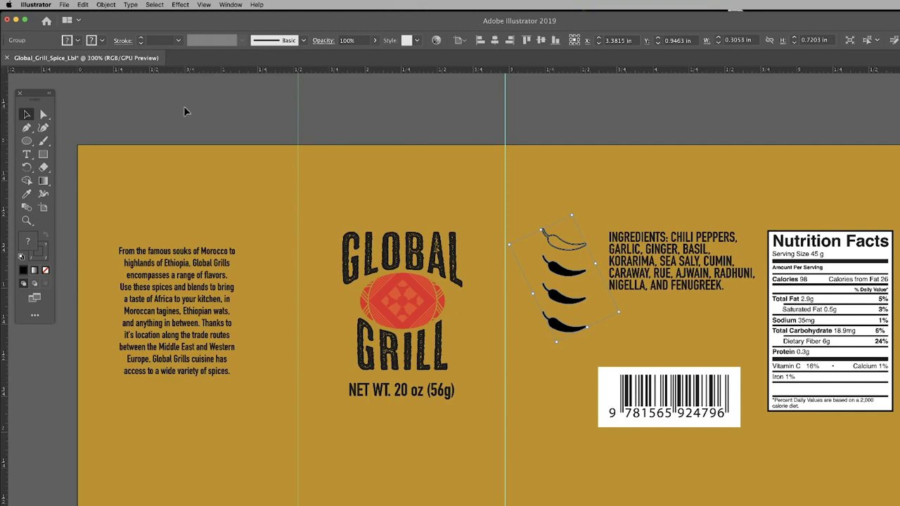
pyautogui.click(185, 111)
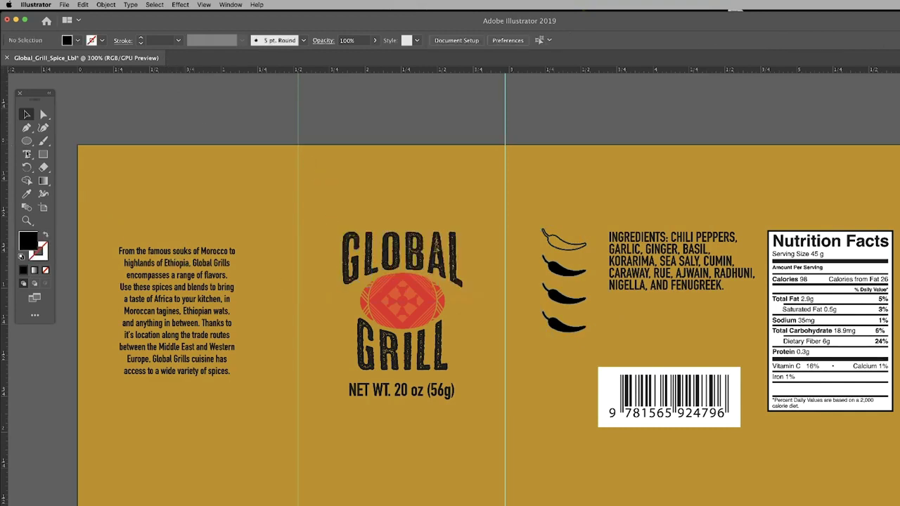
# Add a centred 'Grill Rub' title in a text frame above the barcode
pyautogui.click(27, 155)
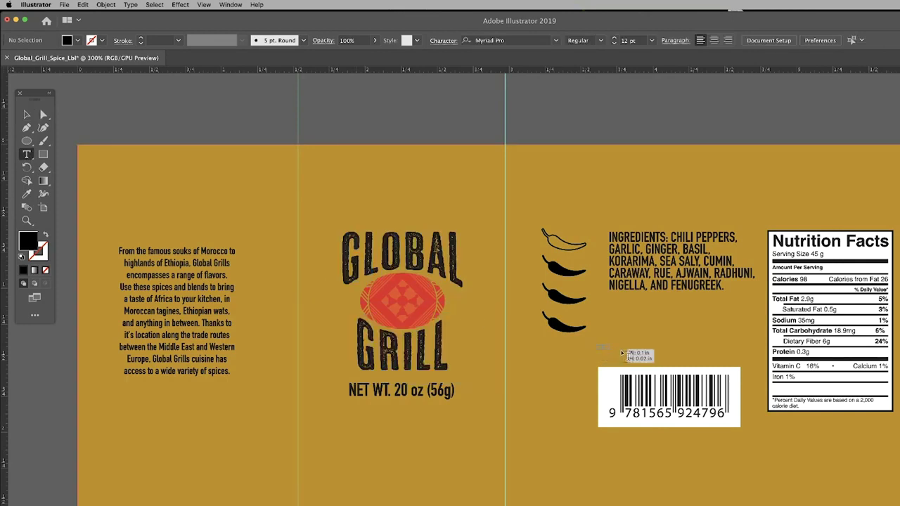
pyautogui.moveTo(597, 347); pyautogui.dragTo(747, 380)
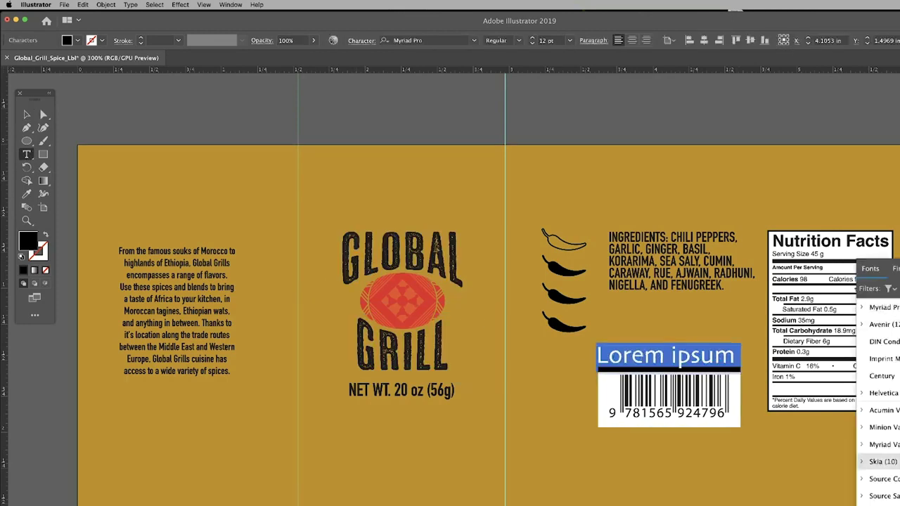
pyautogui.press('super+shift+c')
pyautogui.write('G')
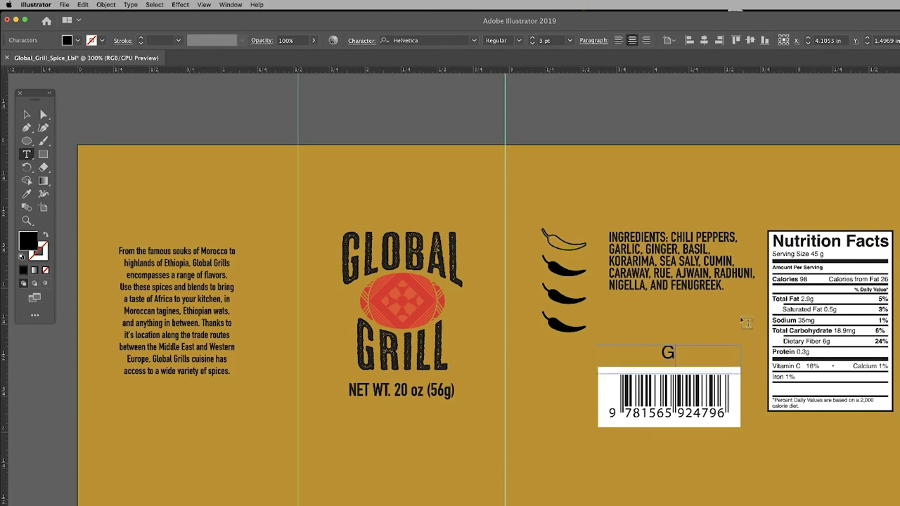
pyautogui.write('rill Rub')
pyautogui.press('Escape')
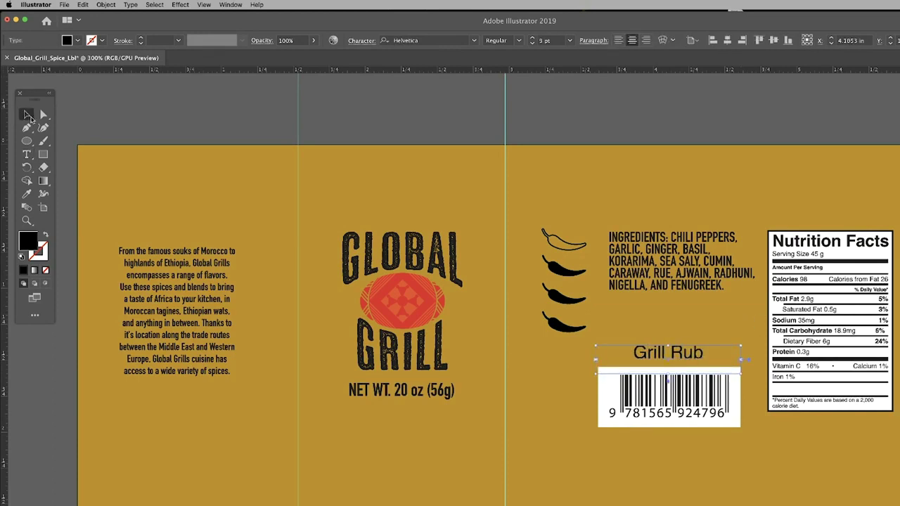
# Nudge the title into place, group it with the ingredients and barcode, then open File
pyautogui.moveTo(684, 356); pyautogui.dragTo(685, 360)
pyautogui.click(105, 4)
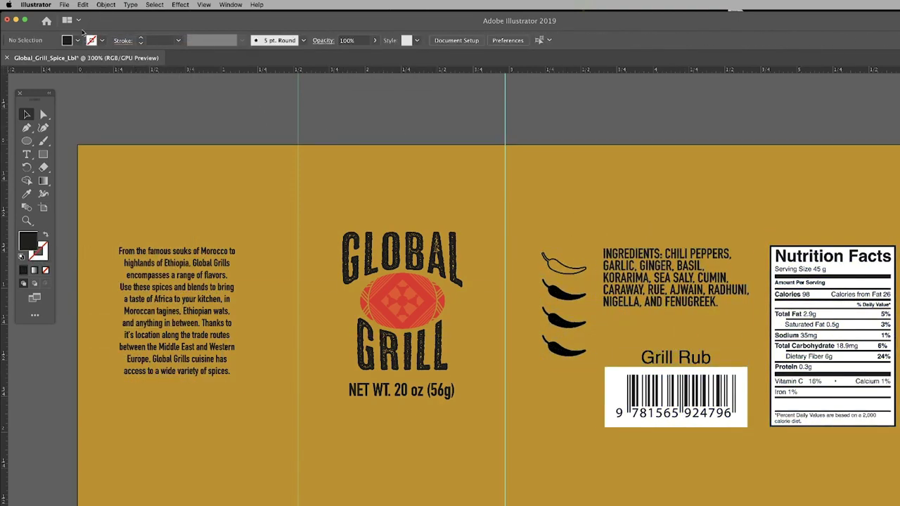
pyautogui.click(64, 4)
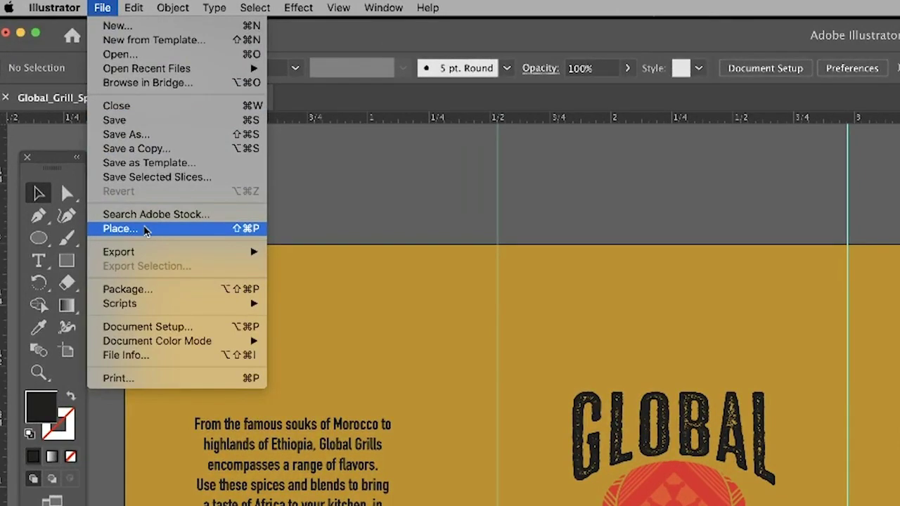
# Place SPICES_181218649.jpeg from Links as a 5.78 × 1.83 in band across the label's top
pyautogui.click(145, 231)
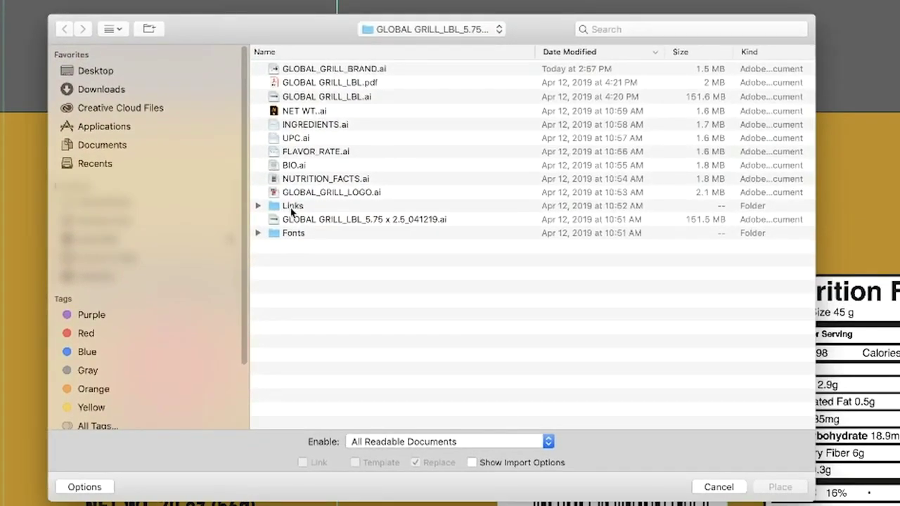
pyautogui.doubleClick(291, 208)
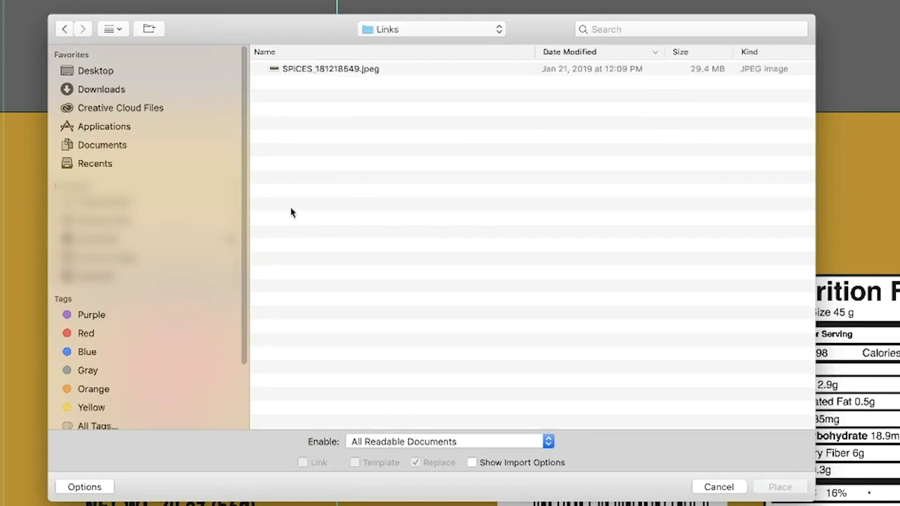
pyautogui.click(323, 70)
pyautogui.click(780, 487)
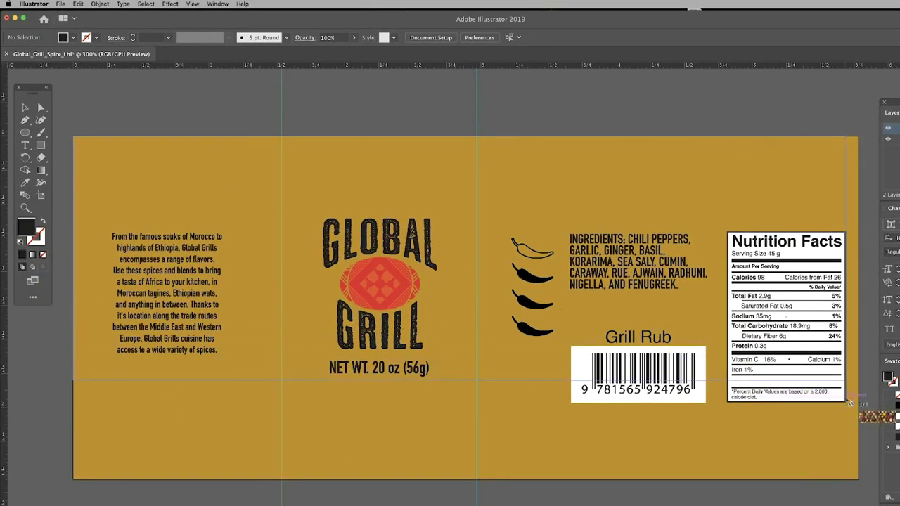
pyautogui.moveTo(863, 409); pyautogui.dragTo(858, 385)
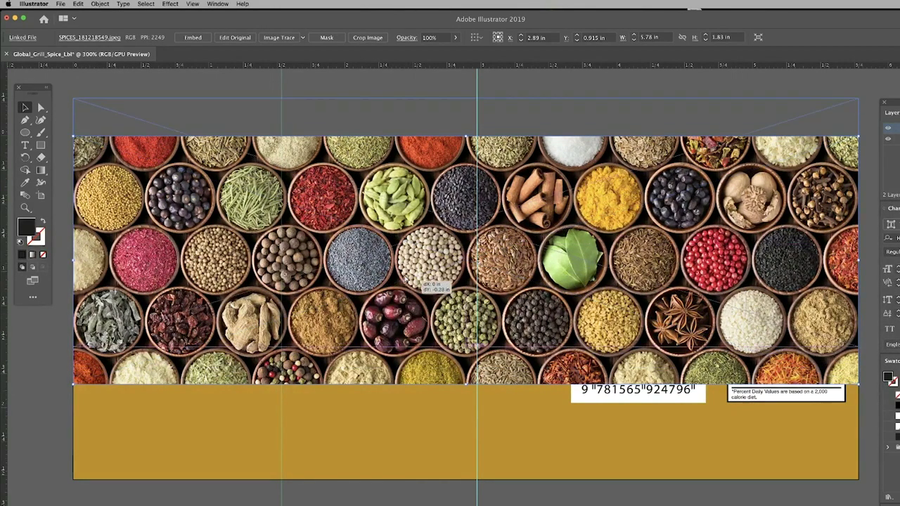
pyautogui.moveTo(413, 321); pyautogui.dragTo(397, 209)
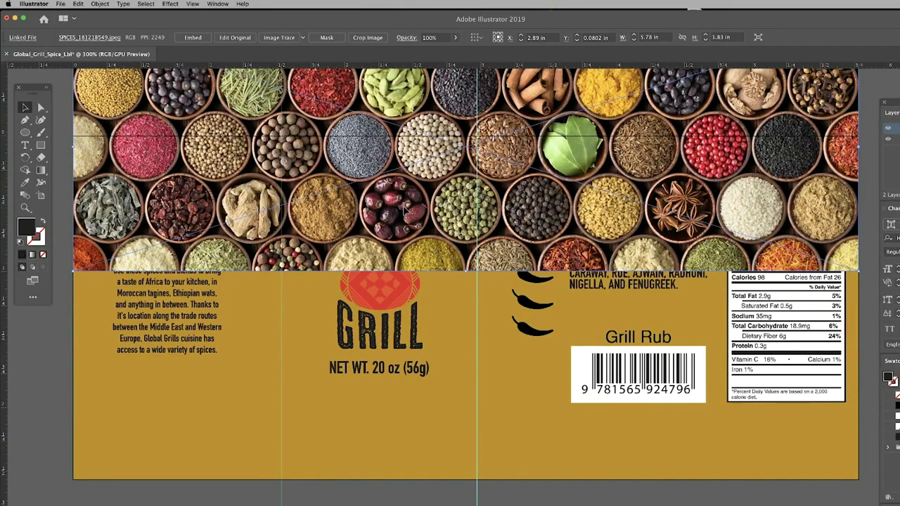
pyautogui.moveTo(431, 201); pyautogui.dragTo(431, 186)
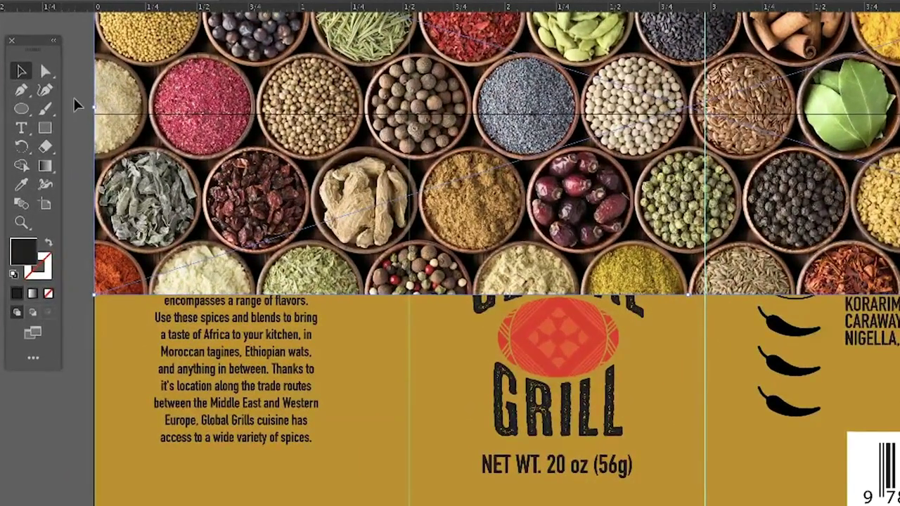
# Zoom in and draw a black circle covering the sage bowl on the photo's left edge
pyautogui.click(77, 104)
pyautogui.click(21, 222)
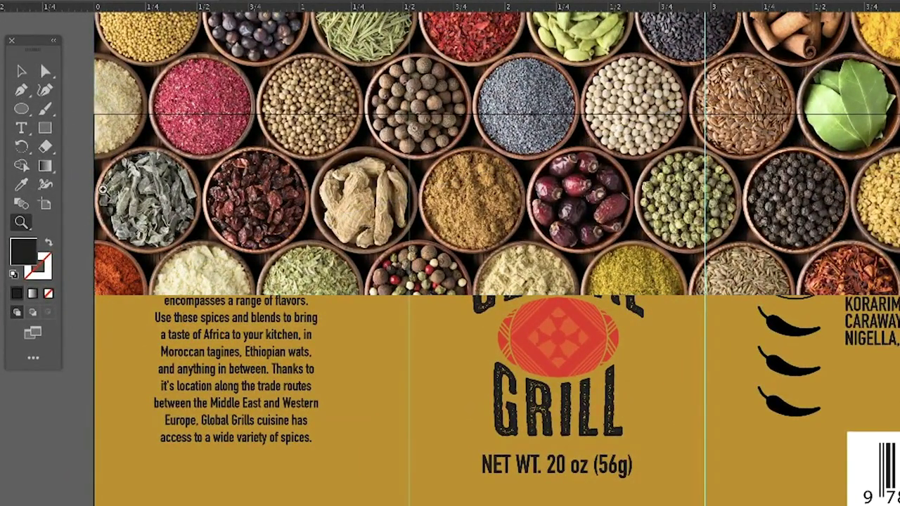
pyautogui.moveTo(79, 115); pyautogui.dragTo(509, 466)
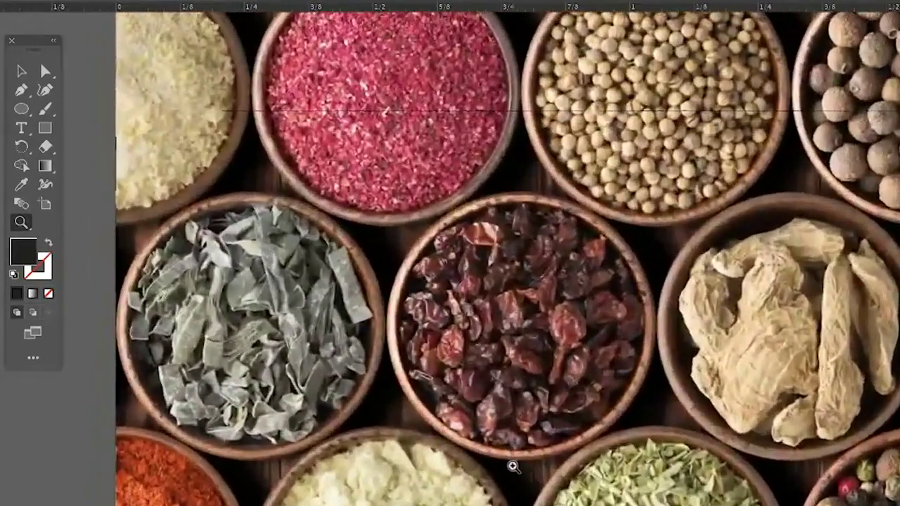
pyautogui.click(21, 109)
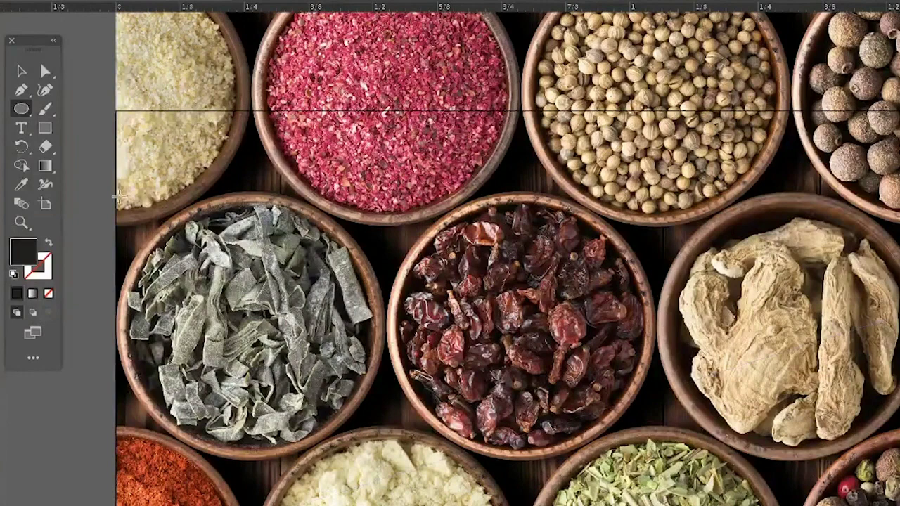
pyautogui.moveTo(116, 195); pyautogui.dragTo(379, 459)
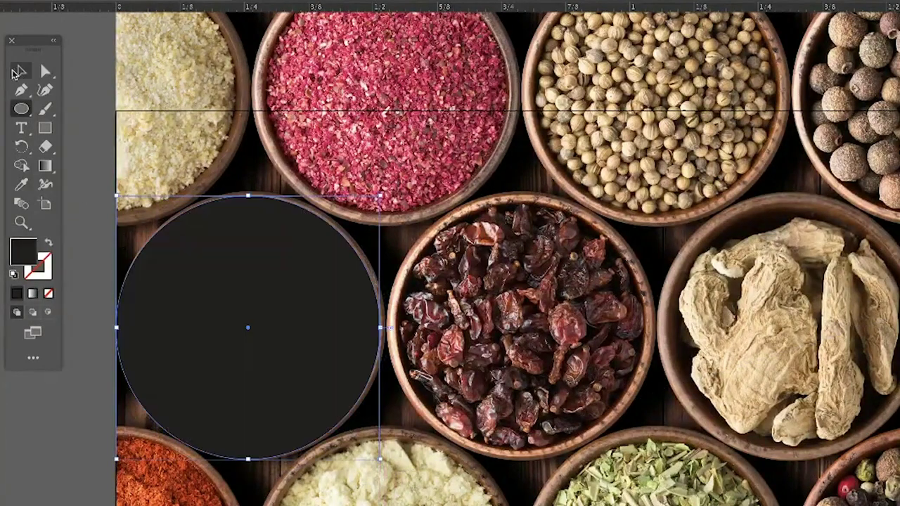
pyautogui.click(17, 73)
pyautogui.moveTo(380, 195); pyautogui.dragTo(387, 189)
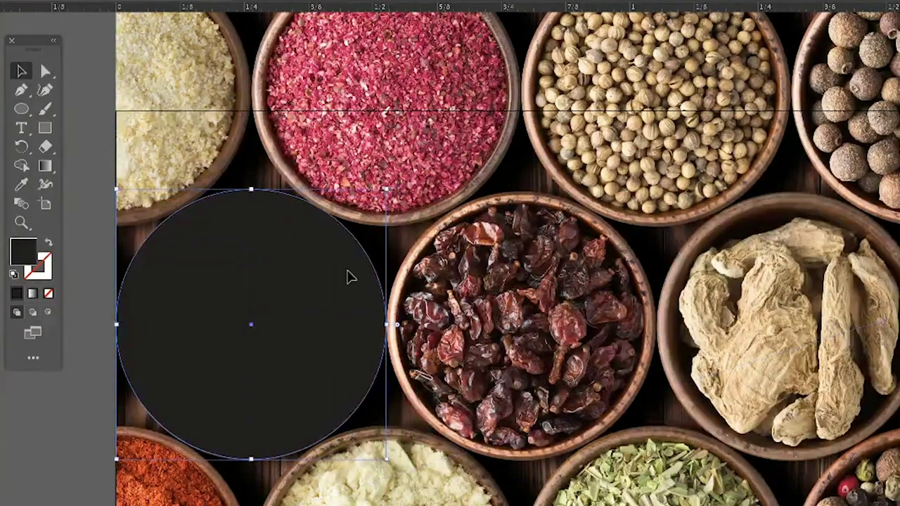
# Copy the circle repeatedly to the right to form a row of touching circles
pyautogui.keyDown('alt'); pyautogui.moveTo(350, 277); pyautogui.dragTo(620, 278); pyautogui.keyUp('alt')
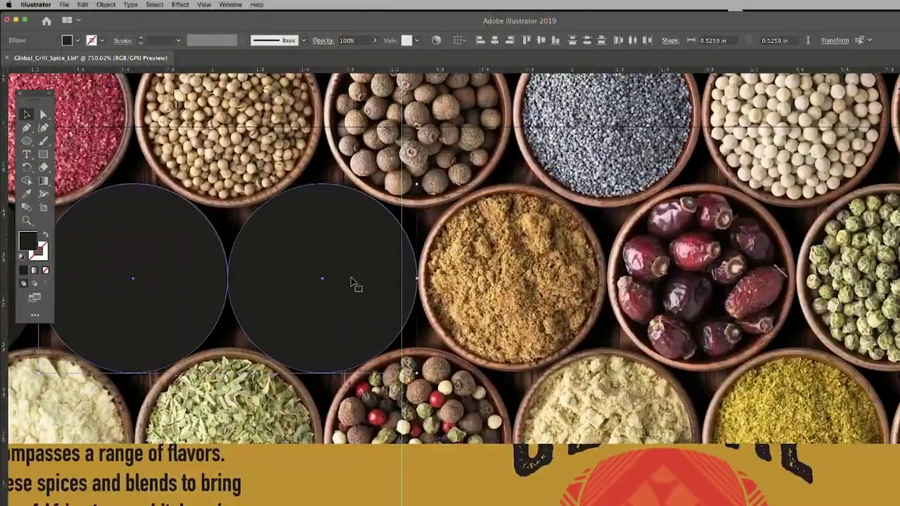
pyautogui.keyDown('alt'); pyautogui.moveTo(353, 284); pyautogui.dragTo(619, 287); pyautogui.keyUp('alt')
pyautogui.hscroll(5, 562, 295)
pyautogui.press('cmd+d')
pyautogui.hscroll(5, 562, 295)
pyautogui.press('cmd+d')
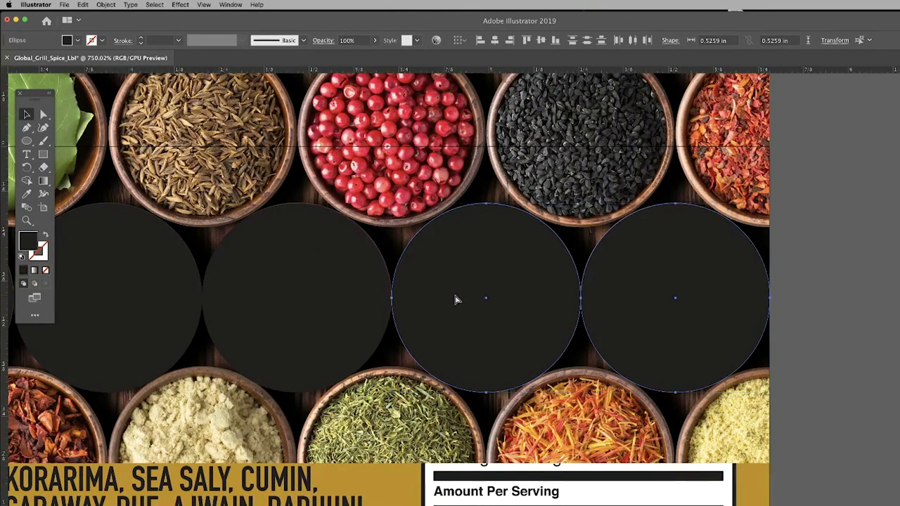
# Draw a dark rectangle across the label covering the circles' upper halves
pyautogui.press('cmd+minus')
pyautogui.press('cmd+minus')
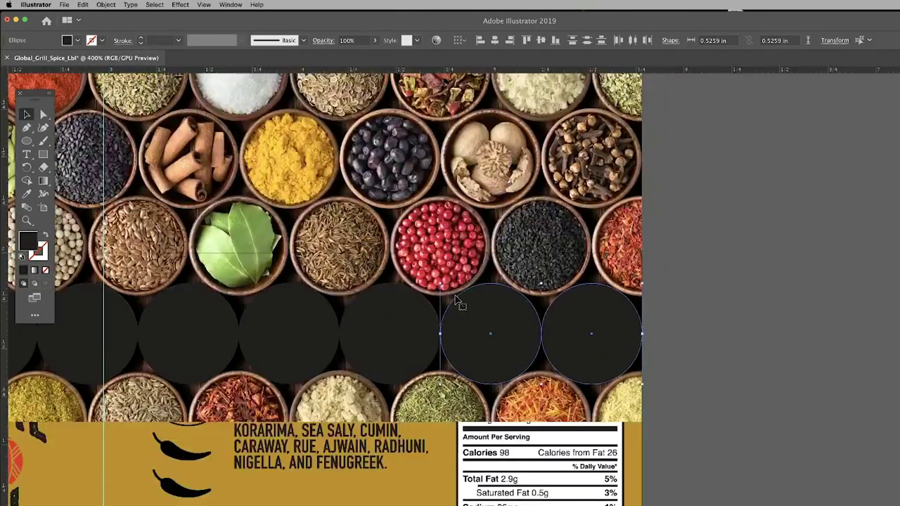
pyautogui.moveTo(321, 335); pyautogui.dragTo(660, 321)
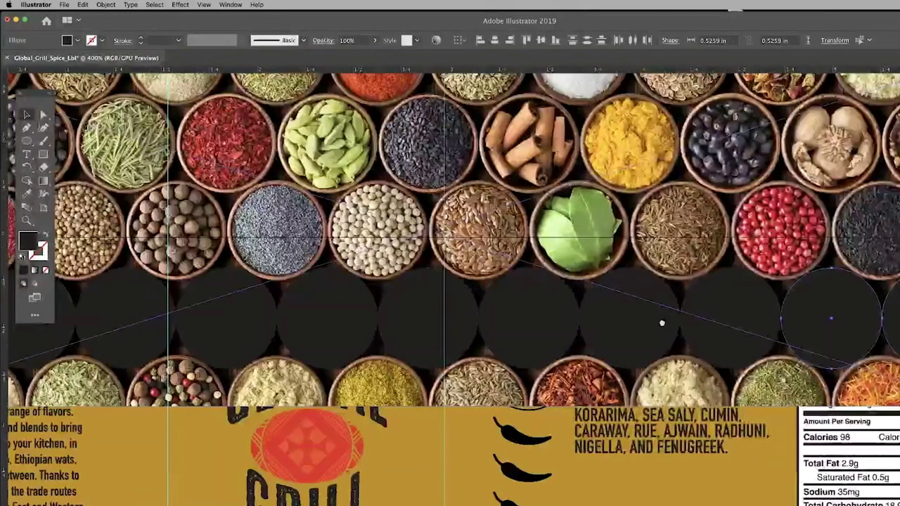
pyautogui.press('super+minus')
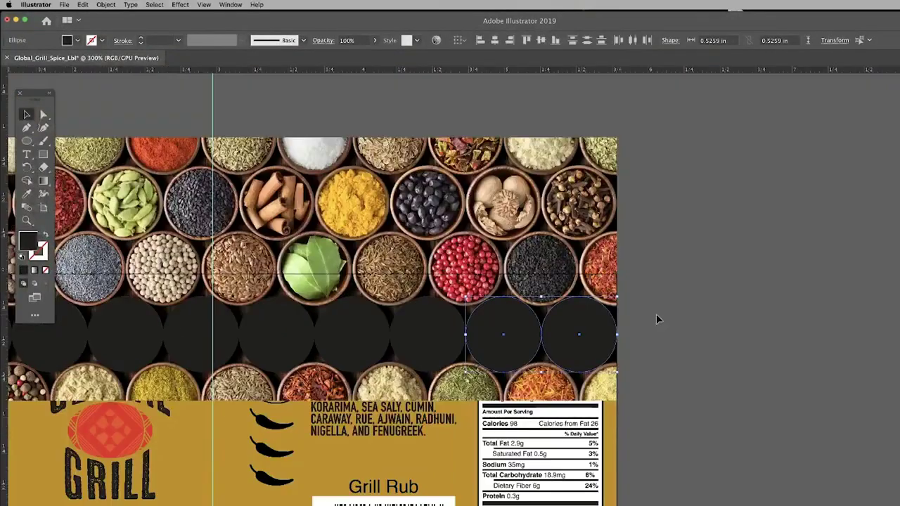
pyautogui.moveTo(360, 389); pyautogui.dragTo(642, 325)
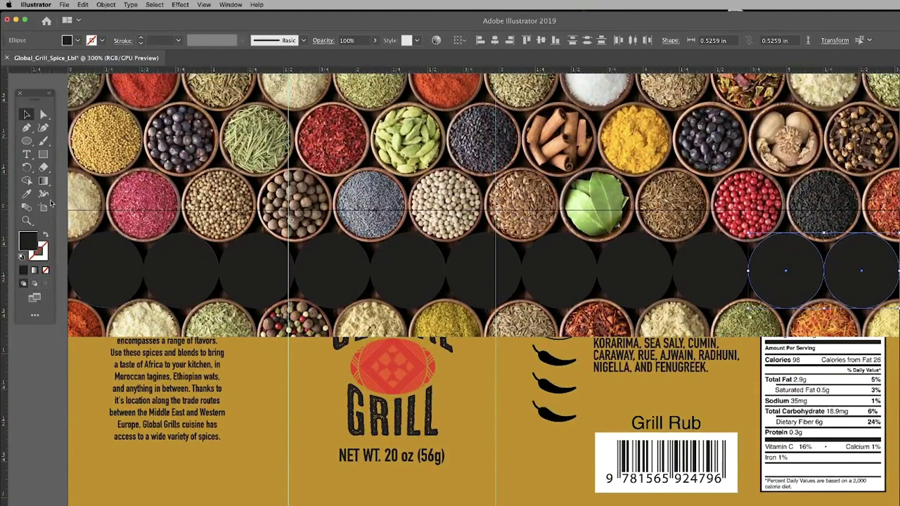
pyautogui.click(43, 154)
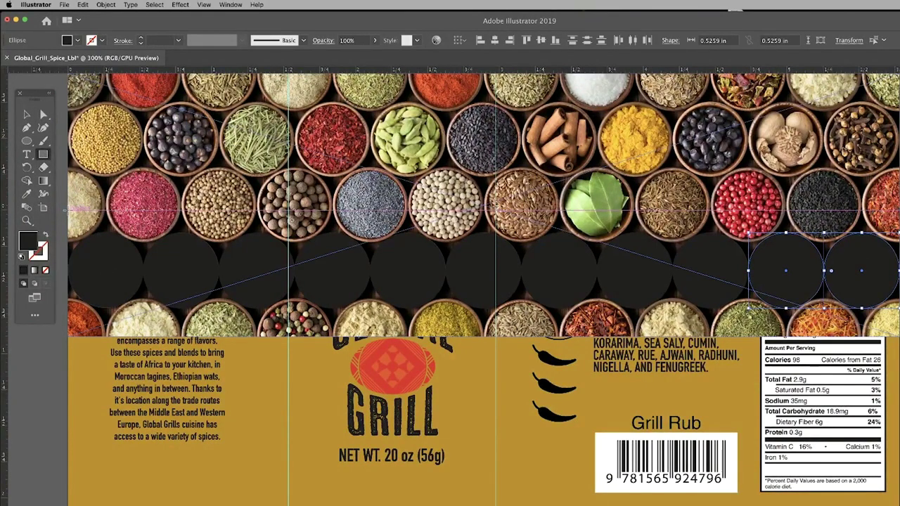
pyautogui.moveTo(67, 241)
pyautogui.mouseDown()
pyautogui.moveTo(309, 281)
pyautogui.moveTo(893, 260)
pyautogui.moveTo(899, 273)
pyautogui.mouseUp()
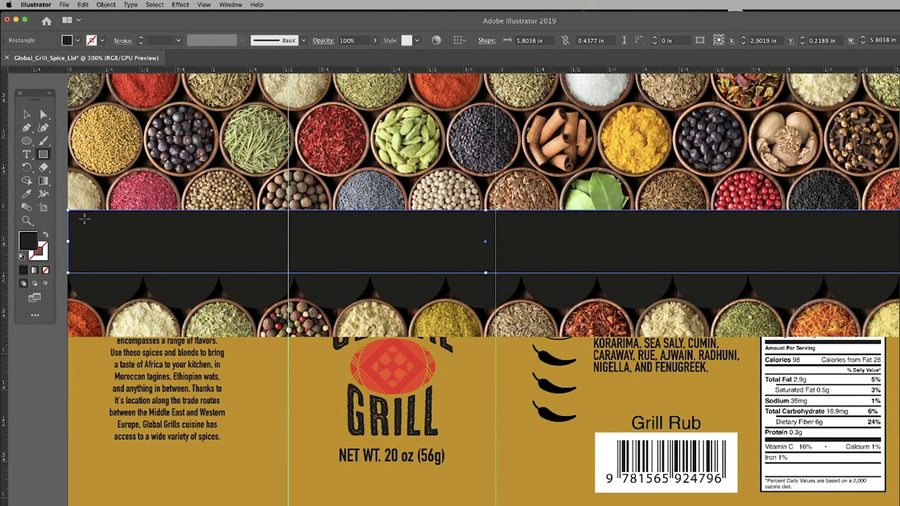
# Add circle copies at the band's left end and Unite all shapes in Pathfinder into a scalloped band
pyautogui.click(27, 114)
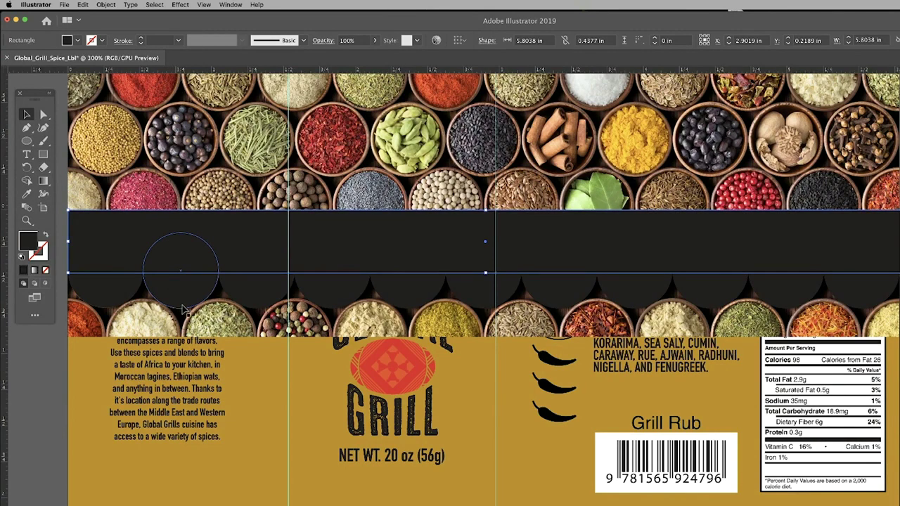
pyautogui.moveTo(176, 295); pyautogui.dragTo(101, 295)
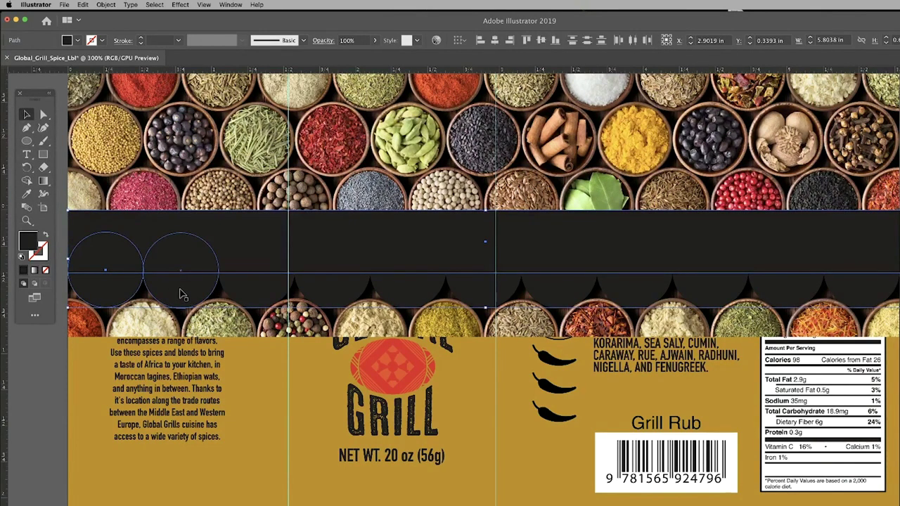
pyautogui.hotkey('ctrl', 'd')
pyautogui.hotkey('ctrl', 'd')
pyautogui.hotkey('ctrl', 'd')
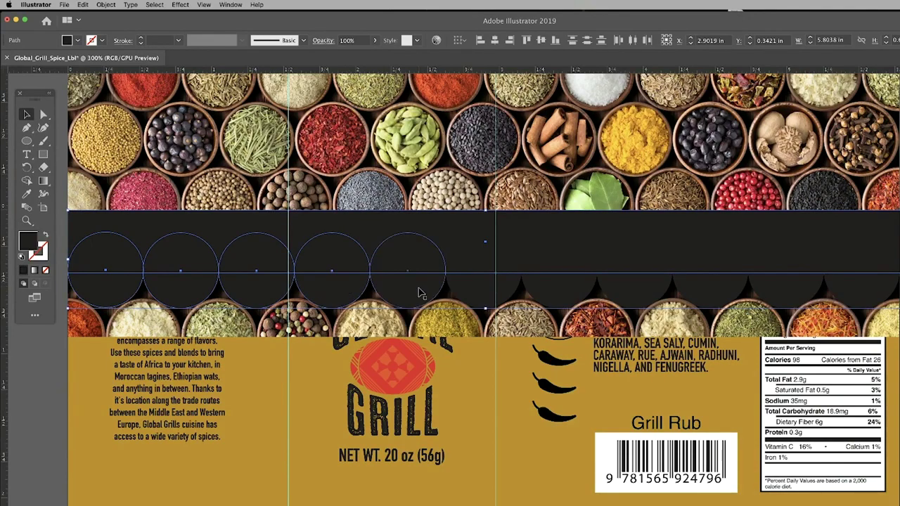
pyautogui.hotkey('ctrl', 'd')
pyautogui.hotkey('ctrl', 'd')
pyautogui.hotkey('ctrl', 'd')
pyautogui.hotkey('ctrl', 'd')
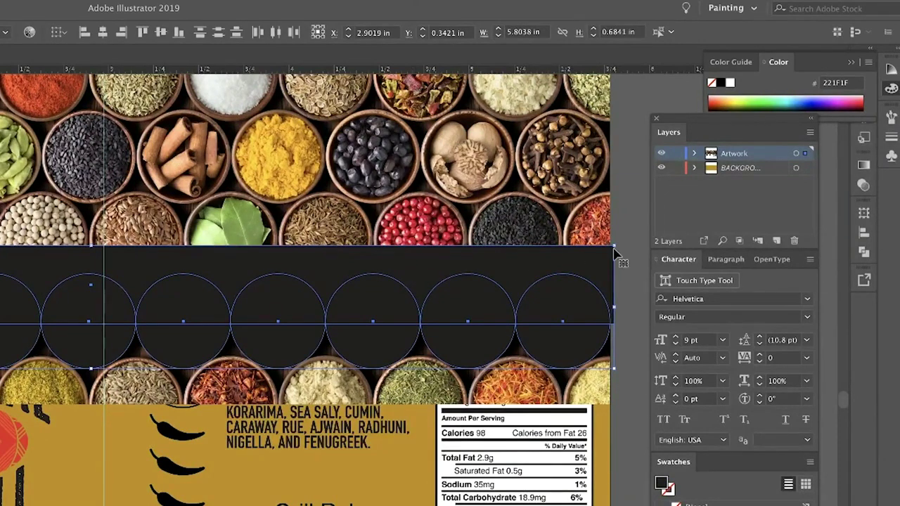
pyautogui.click(863, 254)
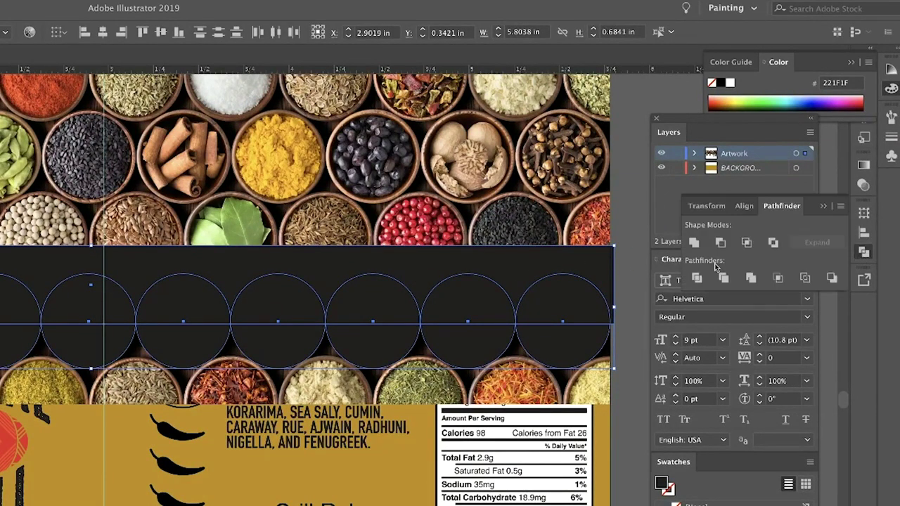
pyautogui.click(691, 244)
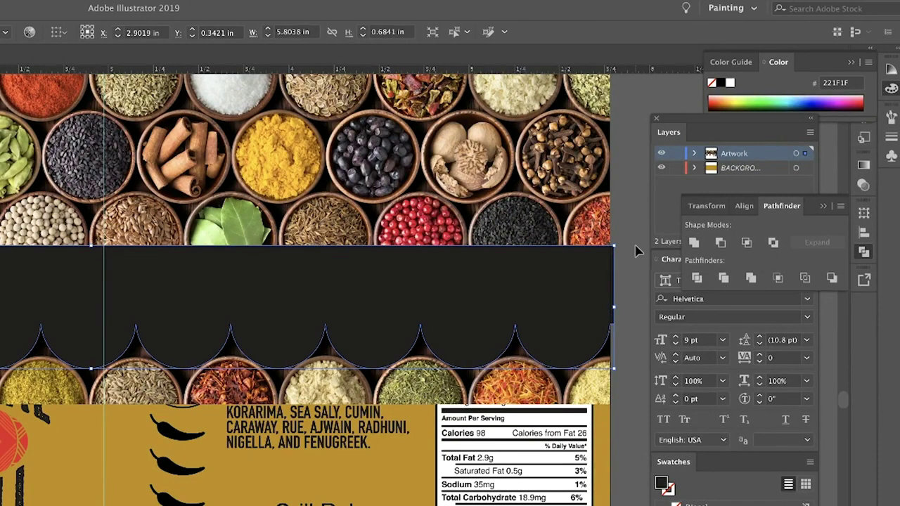
pyautogui.moveTo(636, 250); pyautogui.dragTo(32, 219)
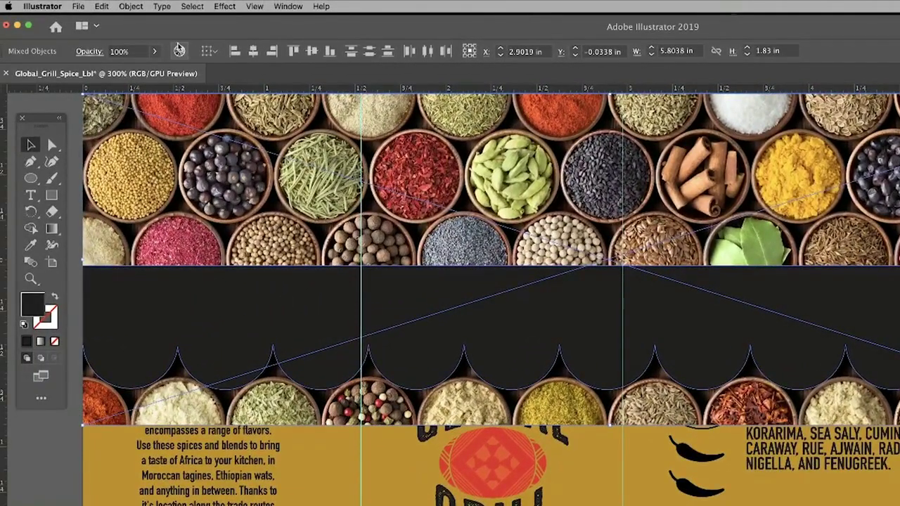
# Clip the spices photo to the scalloped band with a clipping mask
pyautogui.click(131, 7)
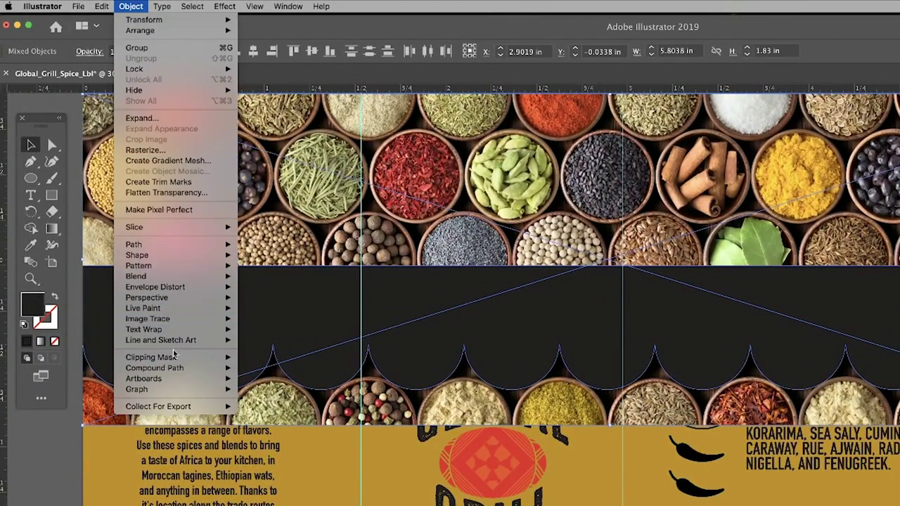
pyautogui.moveTo(151, 357)
pyautogui.click(258, 360)
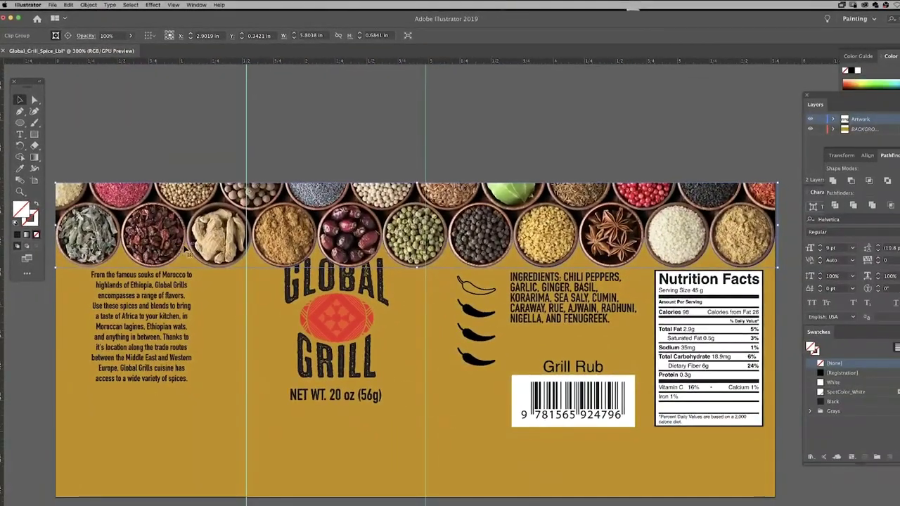
pyautogui.click(332, 162)
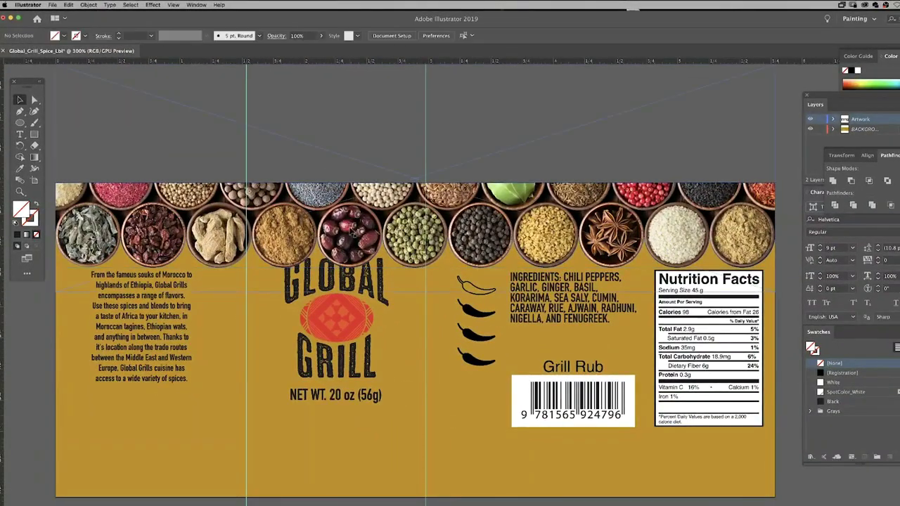
# Copy the top spice strip, paste it, and move the copy down to the label's bottom edge
pyautogui.click(353, 240)
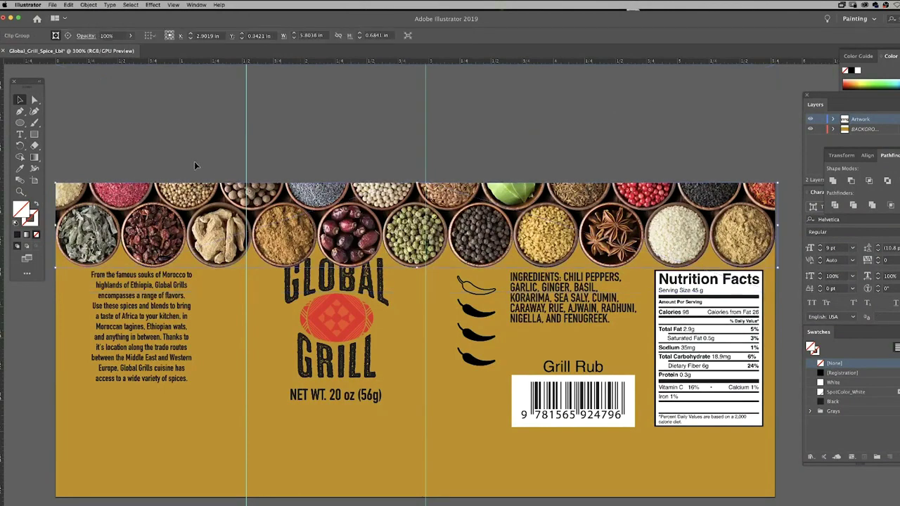
pyautogui.click(69, 4)
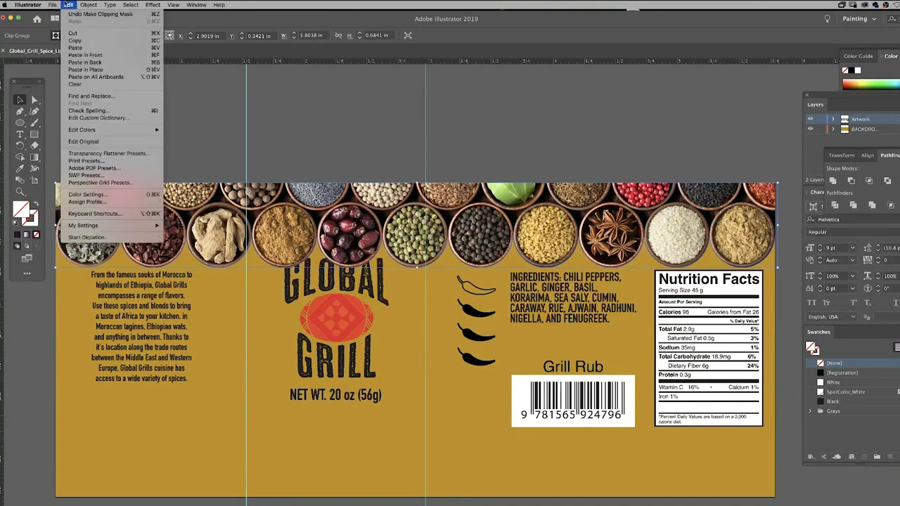
pyautogui.click(83, 41)
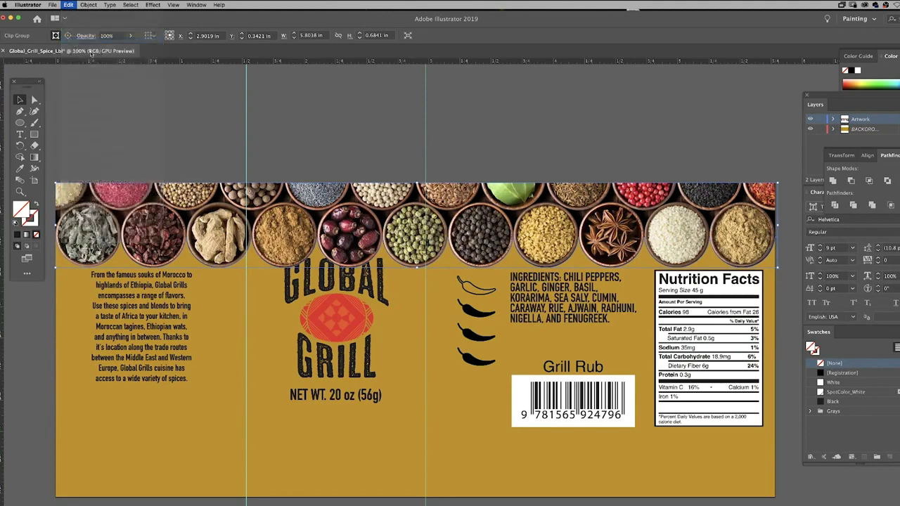
pyautogui.click(211, 128)
pyautogui.click(73, 5)
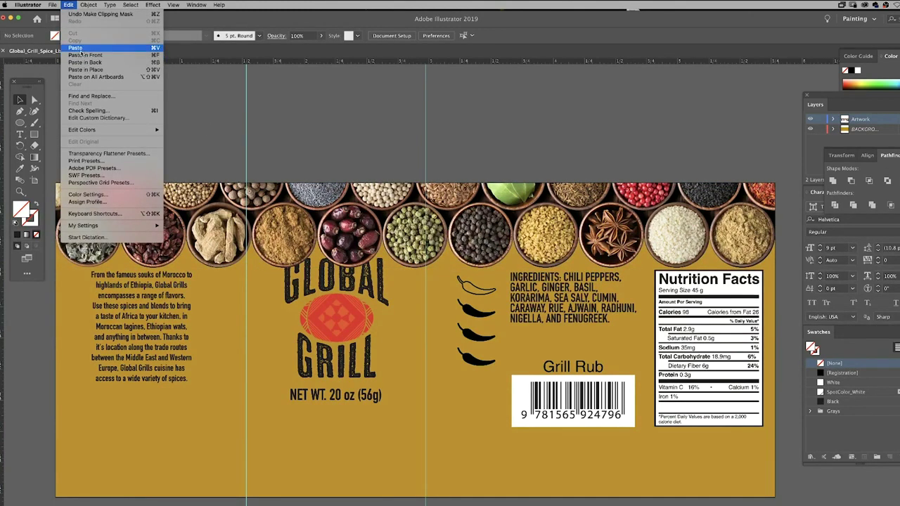
pyautogui.click(81, 47)
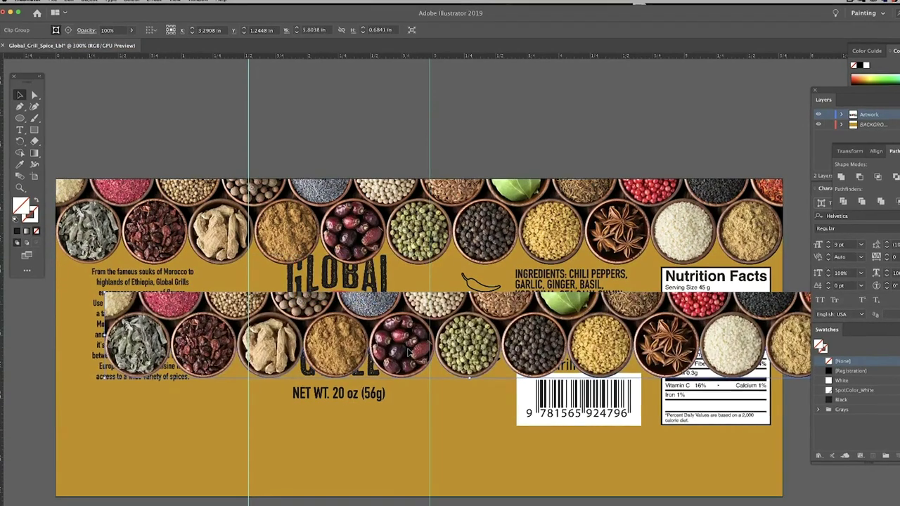
pyautogui.moveTo(407, 345)
pyautogui.mouseDown()
pyautogui.moveTo(369, 404)
pyautogui.moveTo(414, 450)
pyautogui.mouseUp()
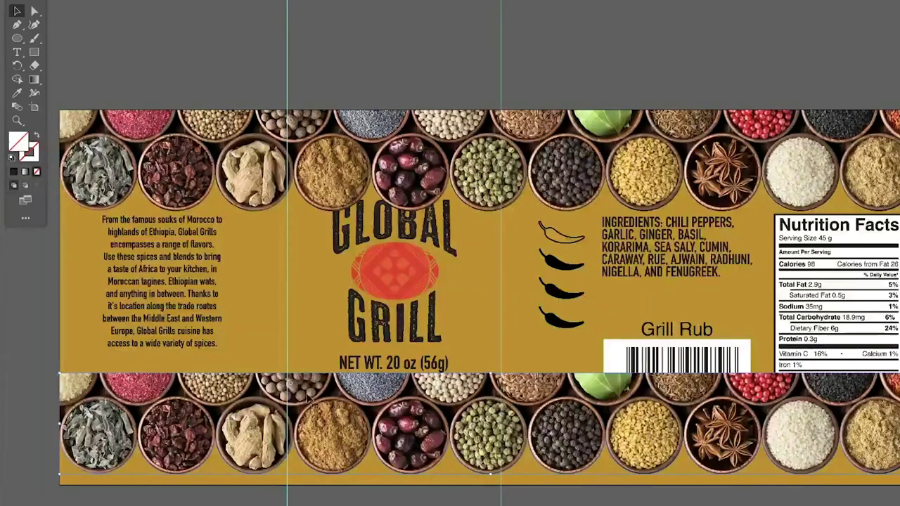
# Rotate the bottom spice strip 180° and nudge it into place at the lower edge
pyautogui.click(17, 66)
pyautogui.doubleClick(17, 66)
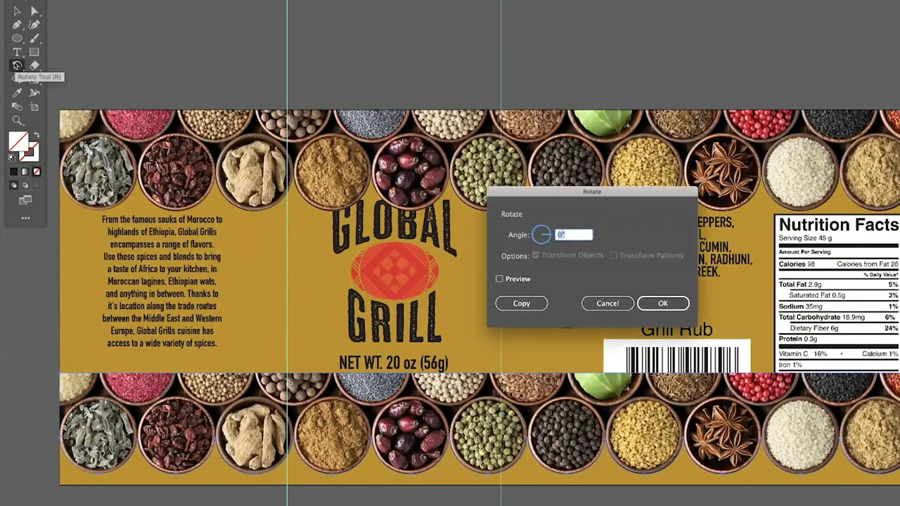
pyautogui.write('80')
pyautogui.press('Return')
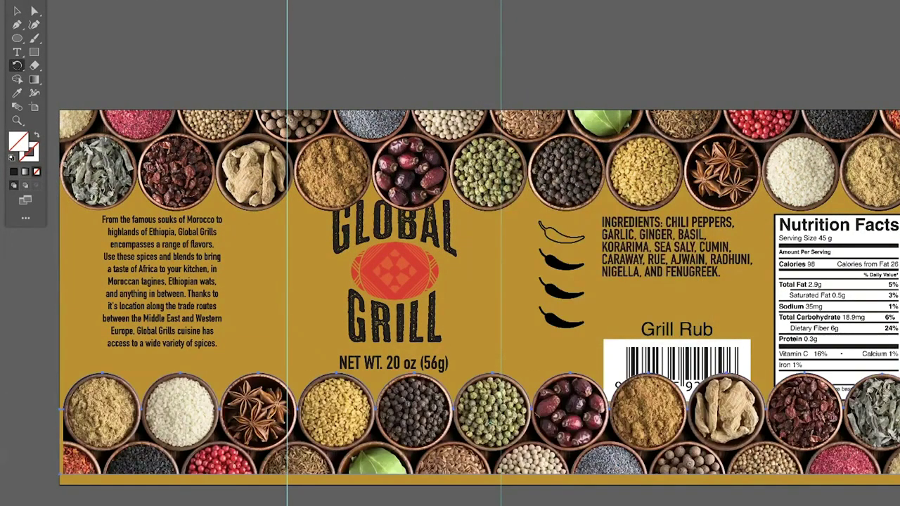
pyautogui.press('v')
pyautogui.moveTo(573, 434); pyautogui.dragTo(568, 449)
# Shift the photo upward inside the bottom strip's clipping mask to show different spice bowls
pyautogui.click(34, 9)
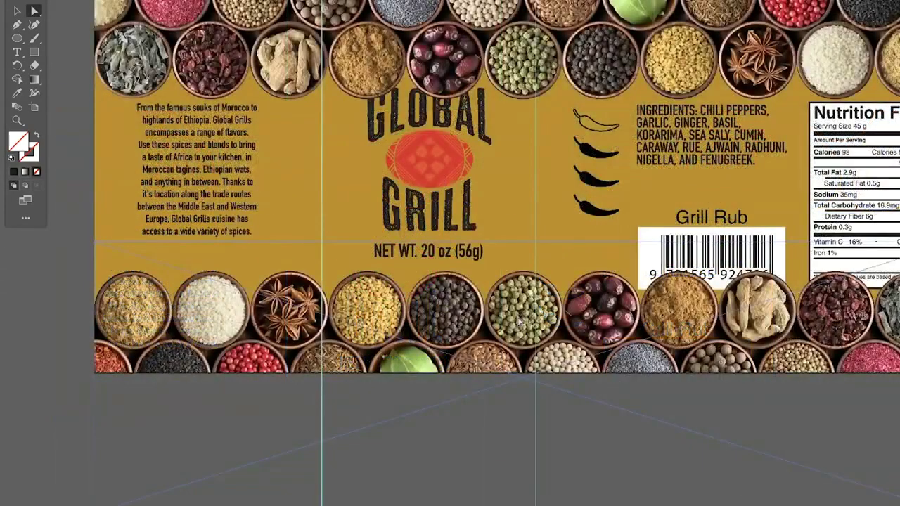
pyautogui.moveTo(519, 331); pyautogui.dragTo(520, 292)
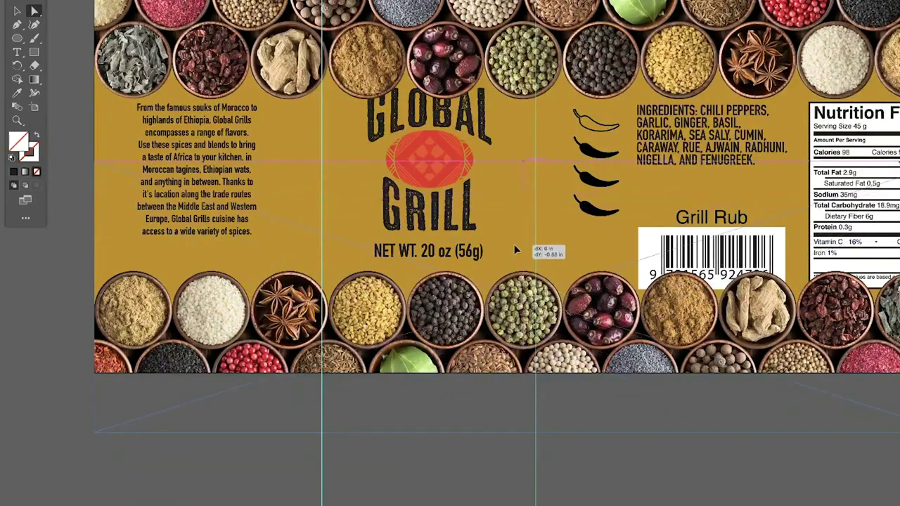
pyautogui.moveTo(529, 365); pyautogui.dragTo(532, 324)
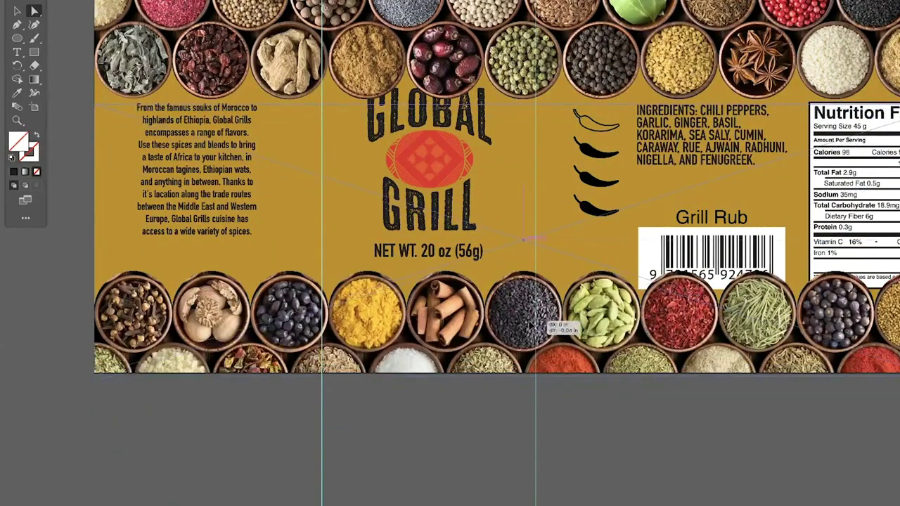
pyautogui.press('v')
pyautogui.moveTo(453, 164); pyautogui.dragTo(392, 232)
pyautogui.click(393, 222)
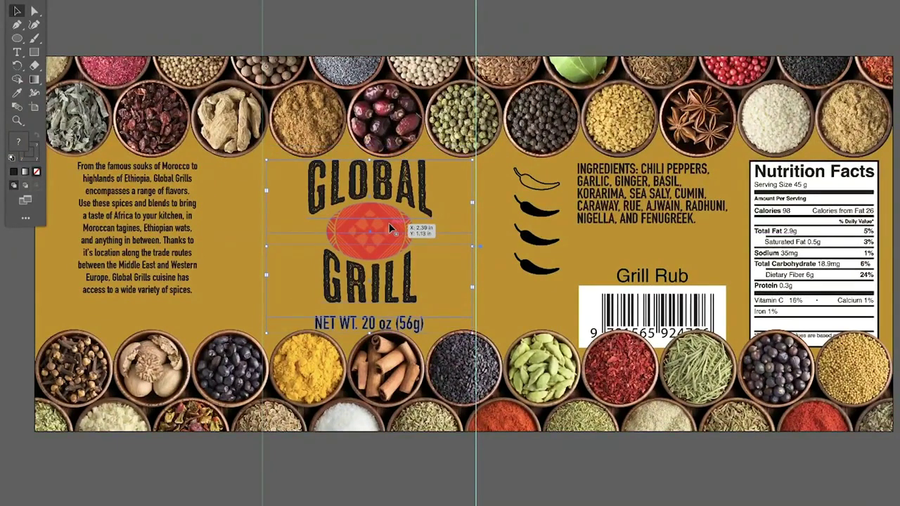
# Nudge the left story text block slightly down and to the right
pyautogui.click(386, 200)
pyautogui.hotkey('ctrl', 'shift', 'a')
pyautogui.click(131, 282)
pyautogui.moveTo(131, 282); pyautogui.dragTo(142, 298)
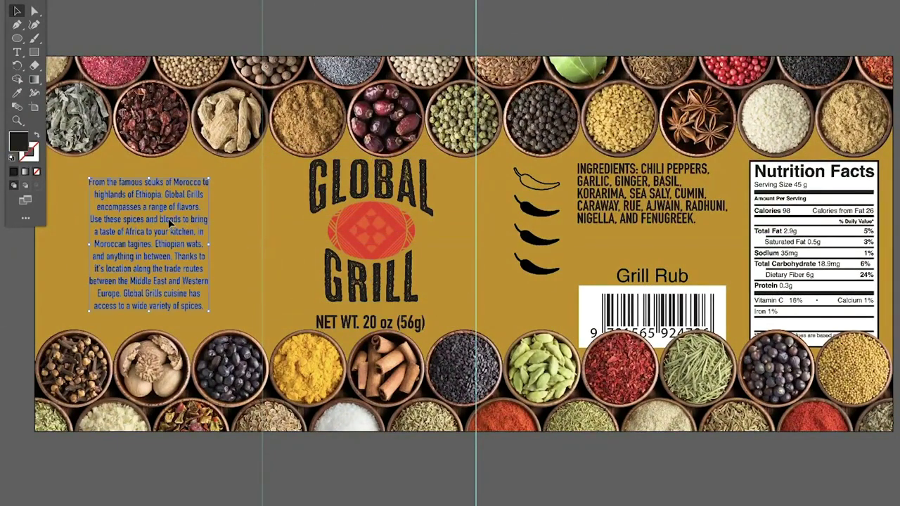
pyautogui.hscroll(3, 450, 239)
# Raise the Grill Rub and barcode group higher on the label, clear of the bottom strip
pyautogui.click(723, 281)
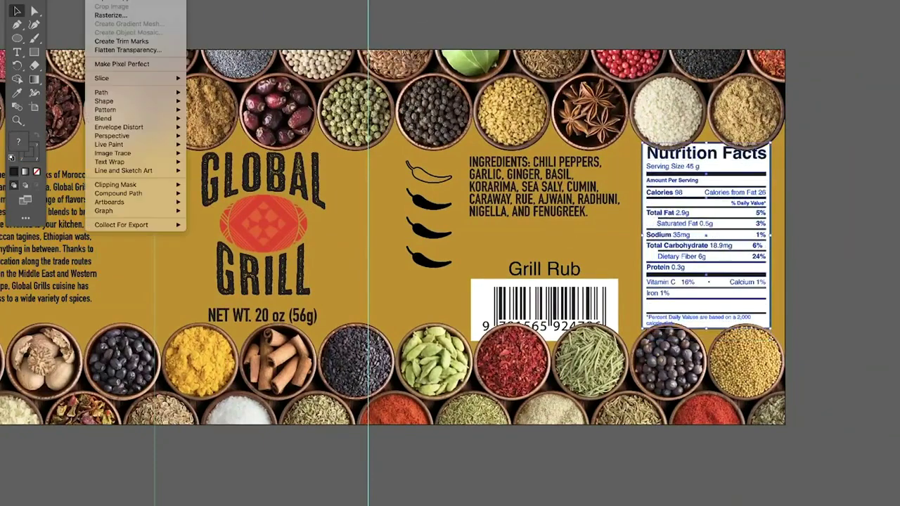
pyautogui.click(545, 302)
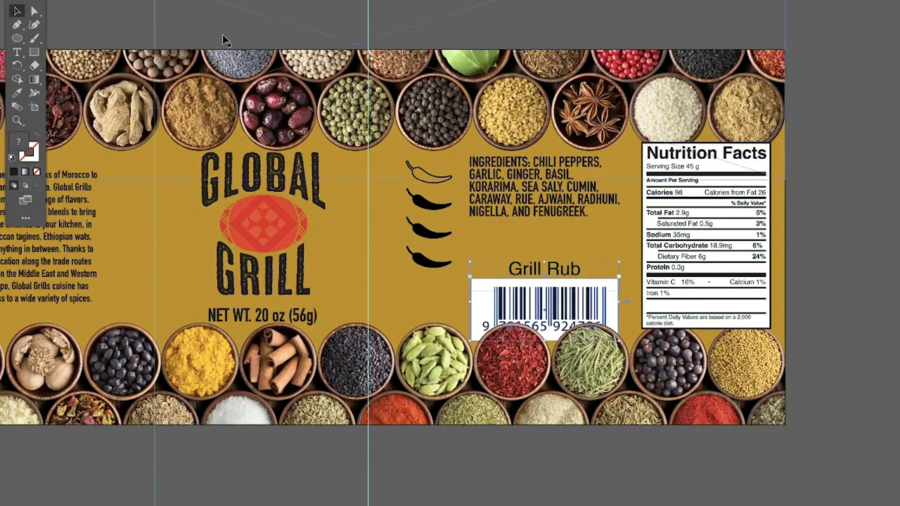
pyautogui.moveTo(562, 334)
pyautogui.mouseDown()
pyautogui.moveTo(562, 309)
pyautogui.moveTo(698, 287)
pyautogui.mouseUp()
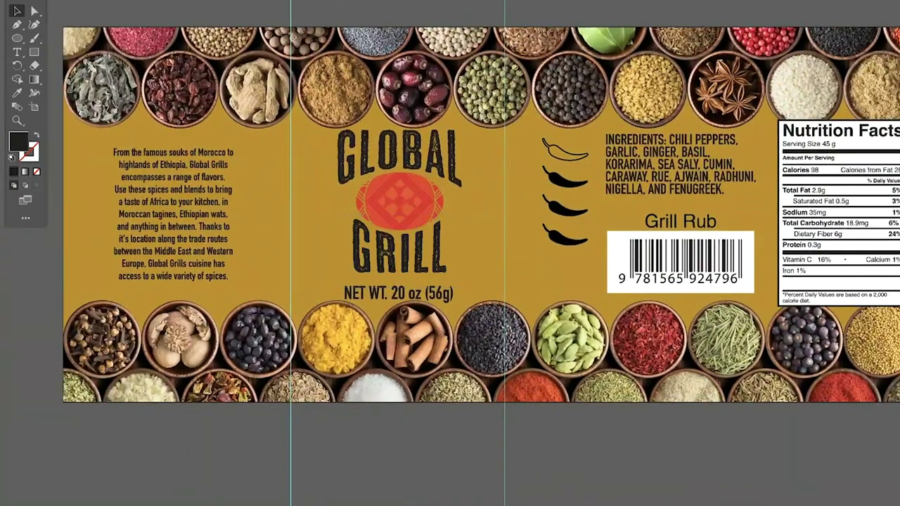
# Add 'Grill Rub' text on the red emblem; set it and the barcode heading in DIN Condensed Bold
pyautogui.press('t')
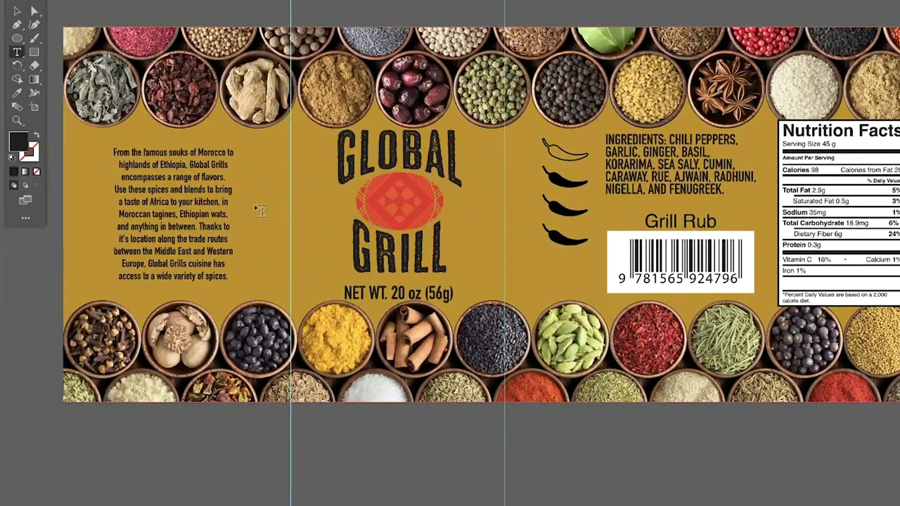
pyautogui.moveTo(255, 207)
pyautogui.mouseDown()
pyautogui.moveTo(337, 233)
pyautogui.moveTo(298, 246)
pyautogui.mouseUp()
pyautogui.write('Grill')
pyautogui.press('Escape')
pyautogui.tripleClick(296, 210)
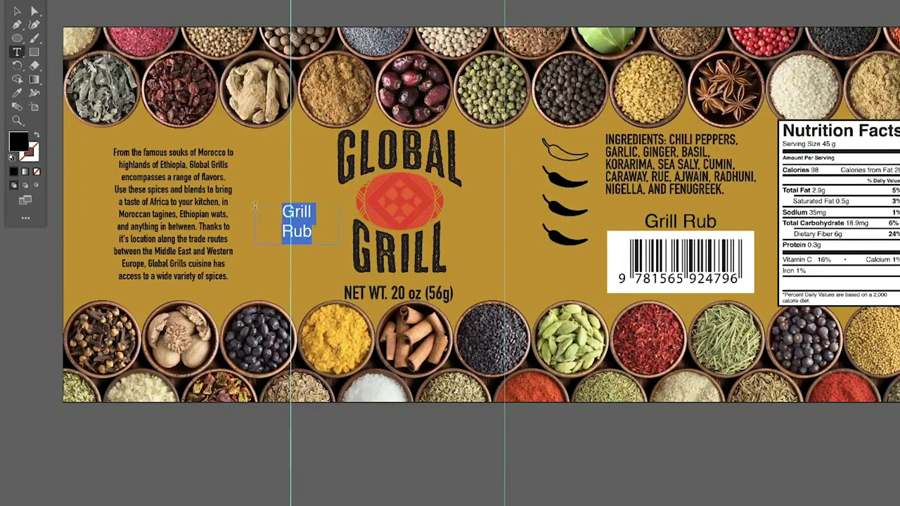
pyautogui.press('Escape')
pyautogui.moveTo(295, 204); pyautogui.dragTo(399, 198)
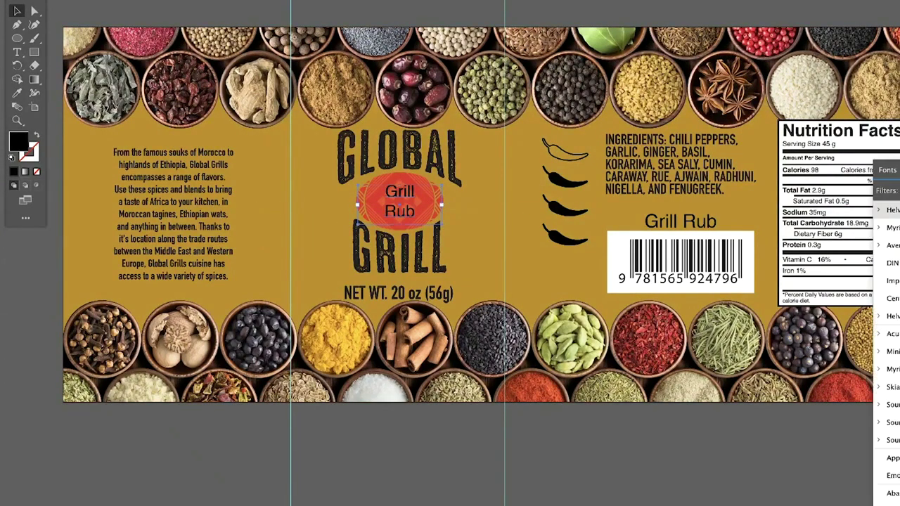
pyautogui.click(884, 231)
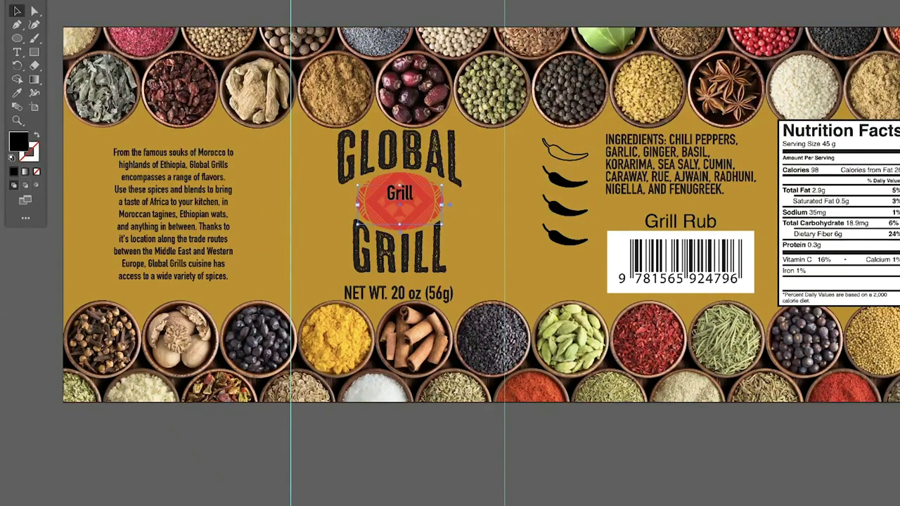
pyautogui.click(445, 456)
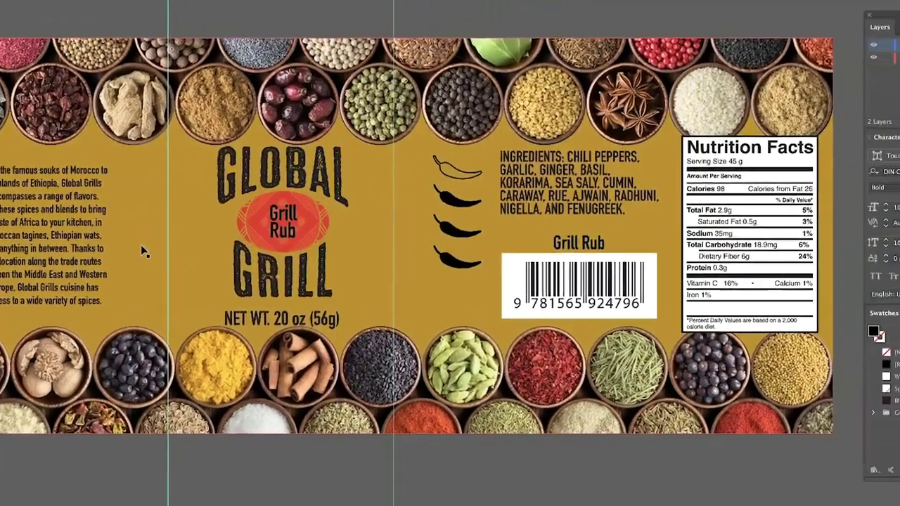
# Hide the BACKGROUND layer with its eye icon, leaving the artwork on white
pyautogui.doubleClick(100, 279)
pyautogui.doubleClick(131, 292)
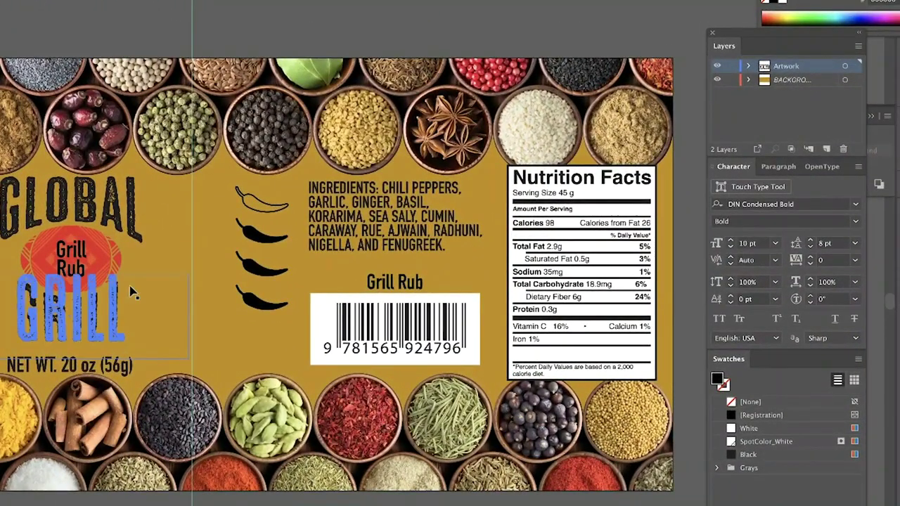
pyautogui.click(131, 293)
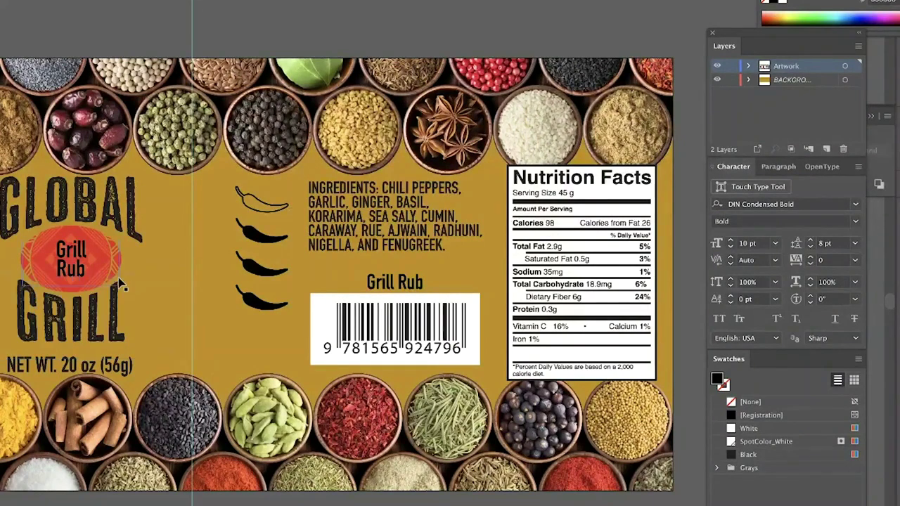
pyautogui.click(717, 80)
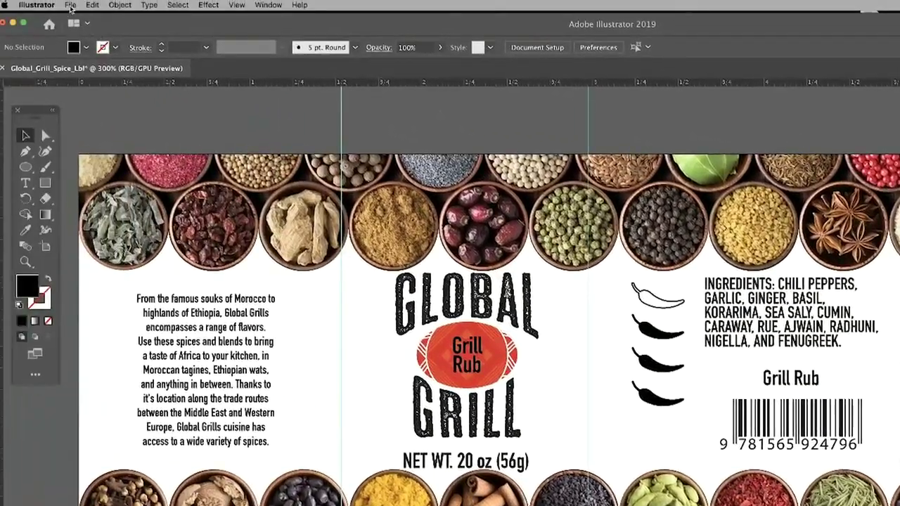
pyautogui.click(70, 7)
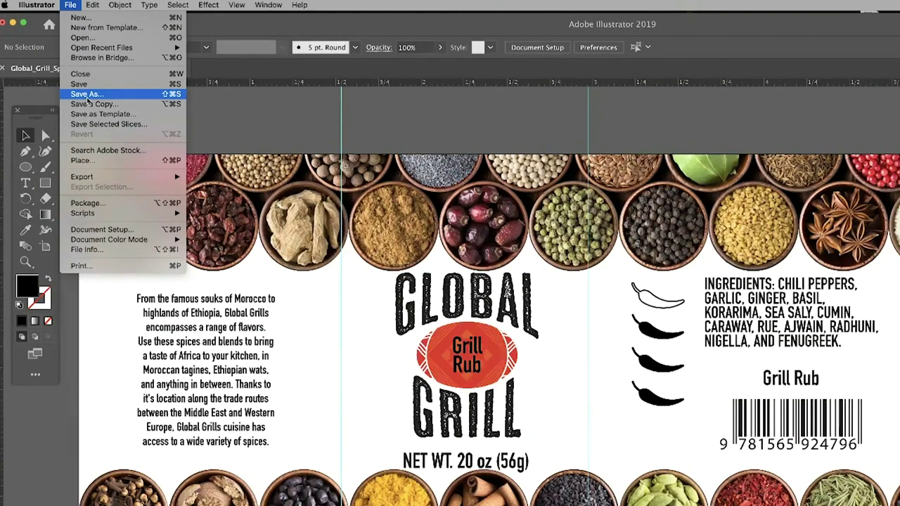
# Save the label as an Adobe PDF file
pyautogui.click(88, 97)
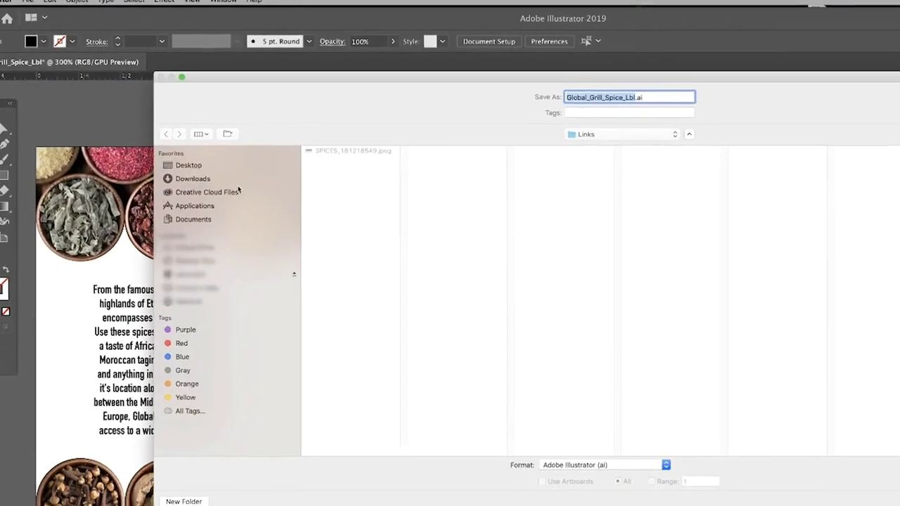
pyautogui.click(484, 445)
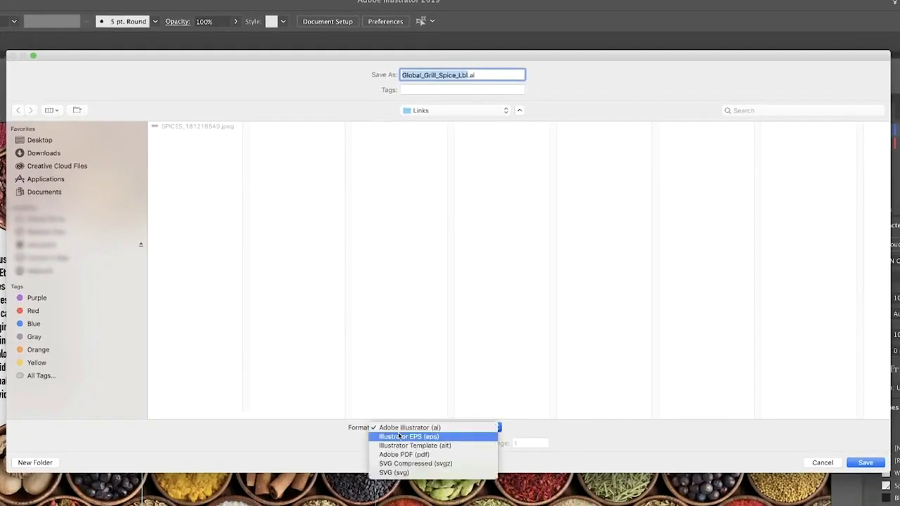
pyautogui.click(407, 454)
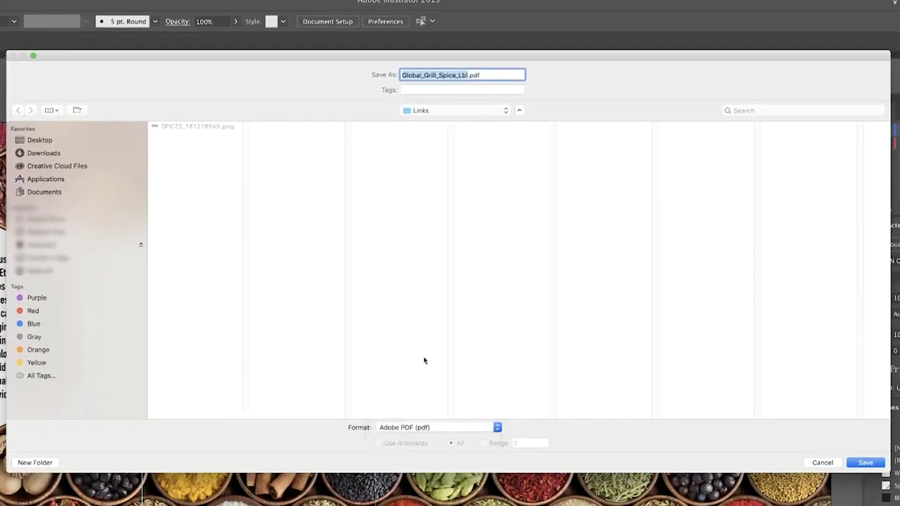
pyautogui.click(865, 464)
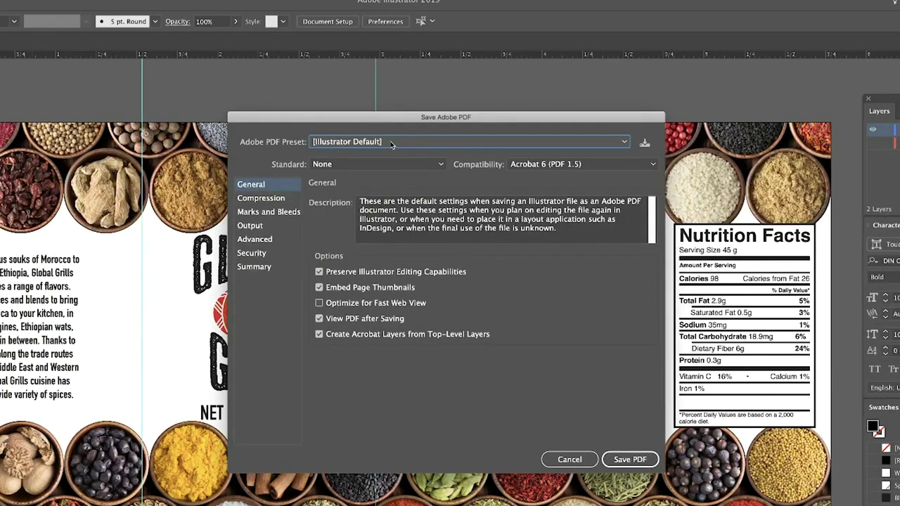
# Apply the [PDF/X-1a:2001] preset, review Compression and Marks and Bleeds, and save the PDF
pyautogui.click(391, 142)
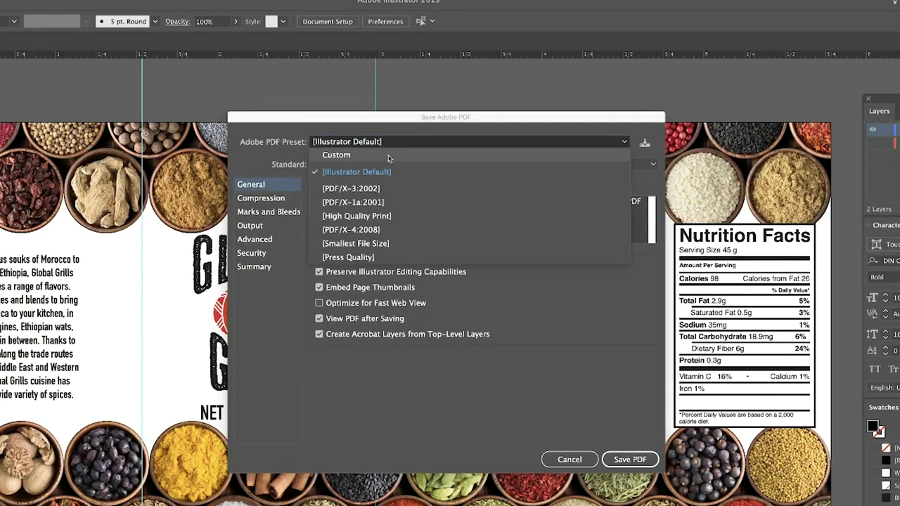
pyautogui.click(385, 201)
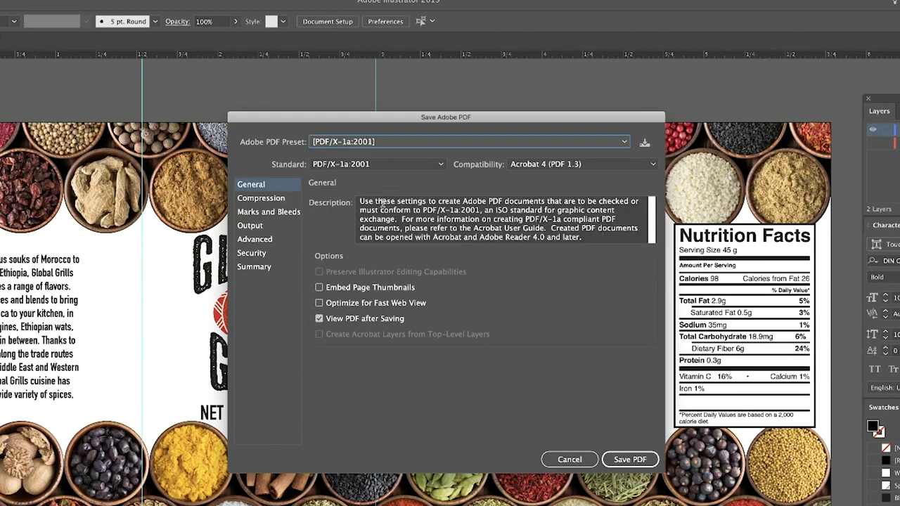
pyautogui.click(268, 201)
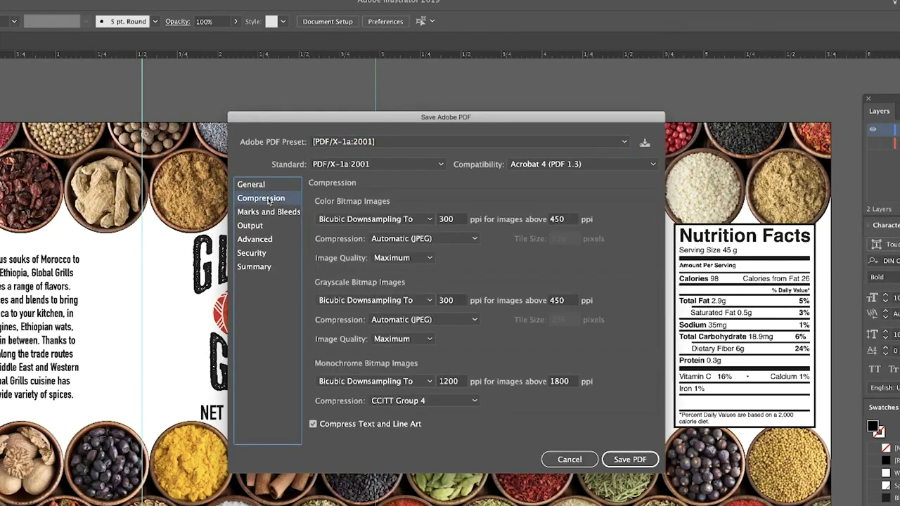
pyautogui.click(269, 212)
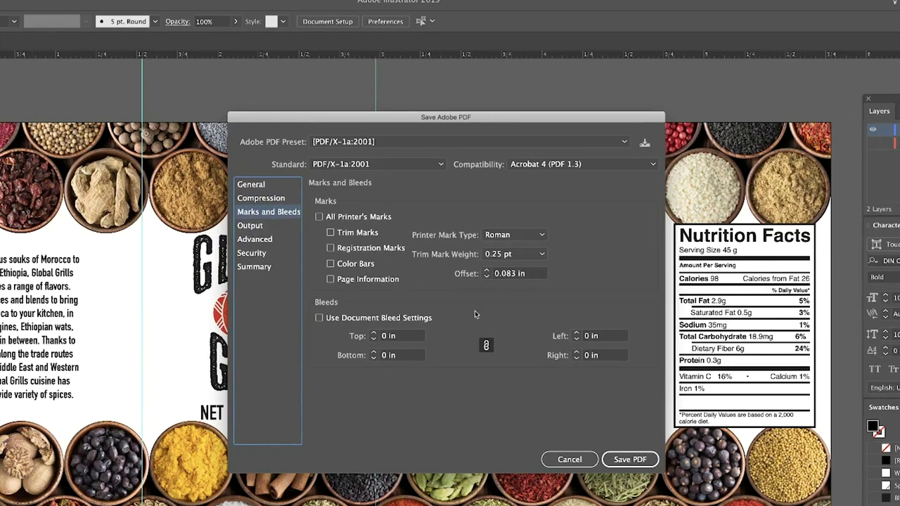
pyautogui.click(629, 458)
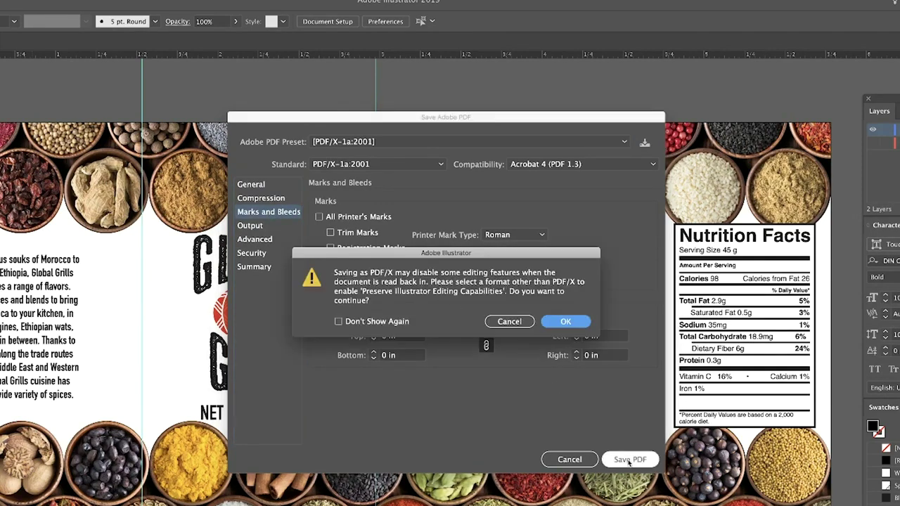
pyautogui.click(567, 323)
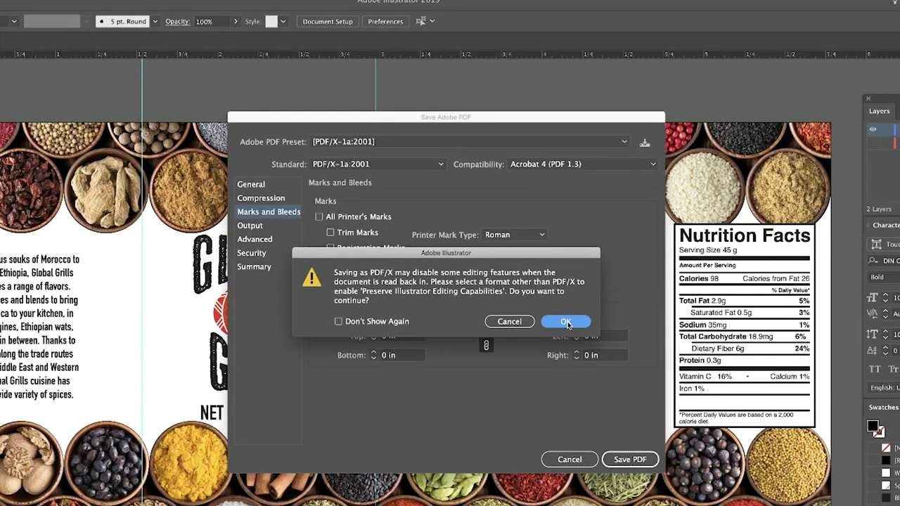
# Accept the PDF/X editing warning, then print the label in Acrobat to the QuickLabel QL-300s PCL6
pyautogui.click(567, 323)
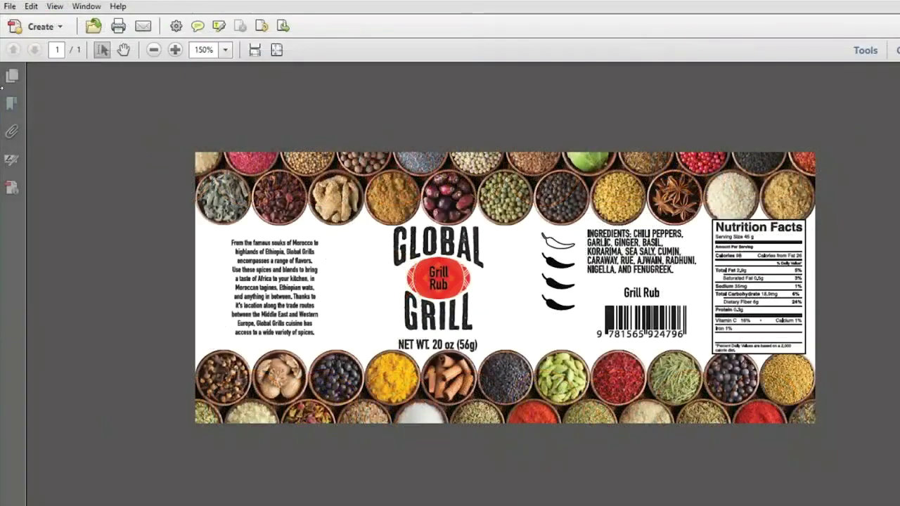
pyautogui.click(9, 8)
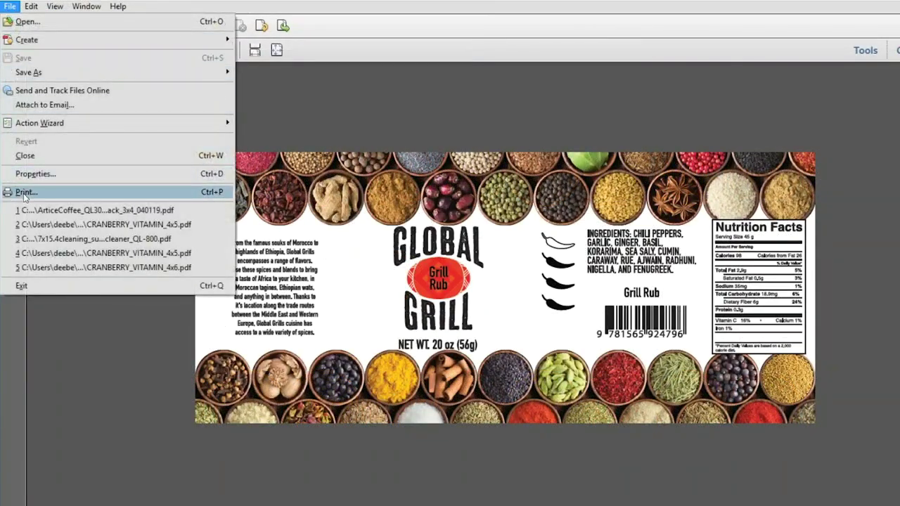
pyautogui.click(28, 192)
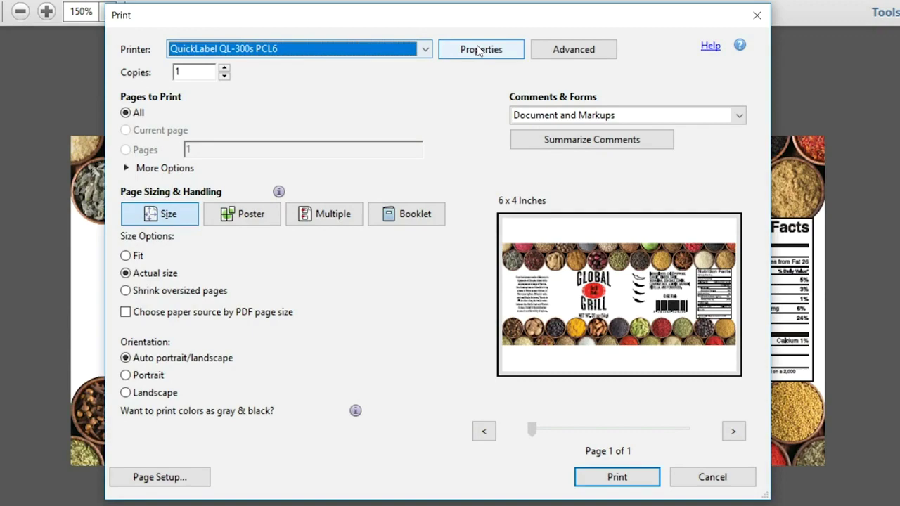
# Register a user-defined 'Kraft Paper' size, length 5.78 in by width 2.53 in, in the QL-300s driver
pyautogui.click(478, 50)
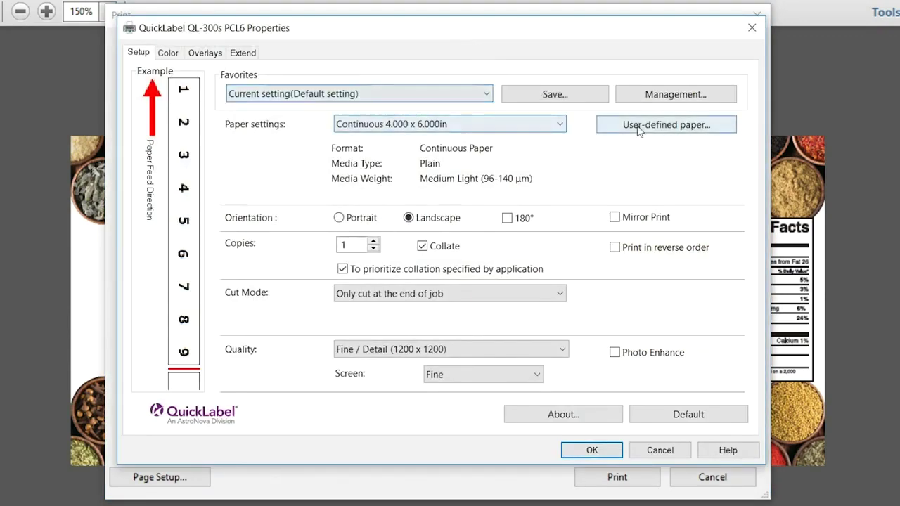
pyautogui.click(638, 127)
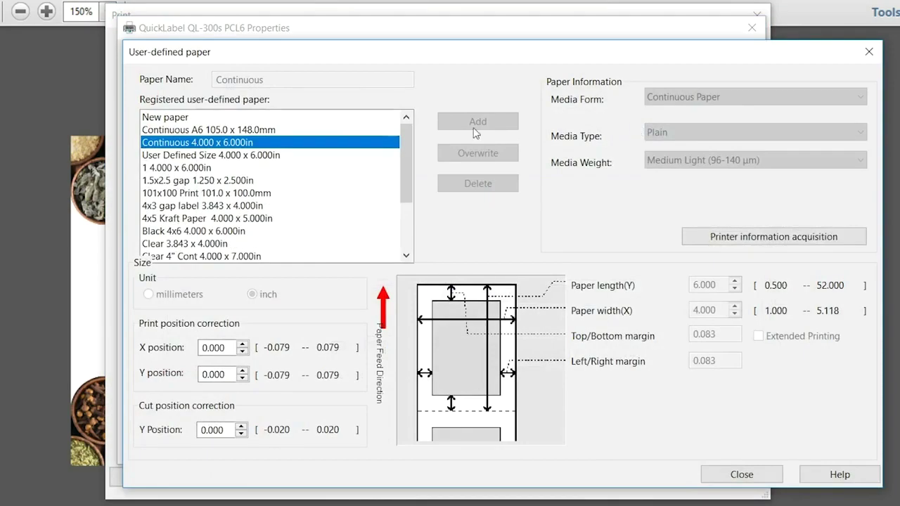
pyautogui.click(205, 118)
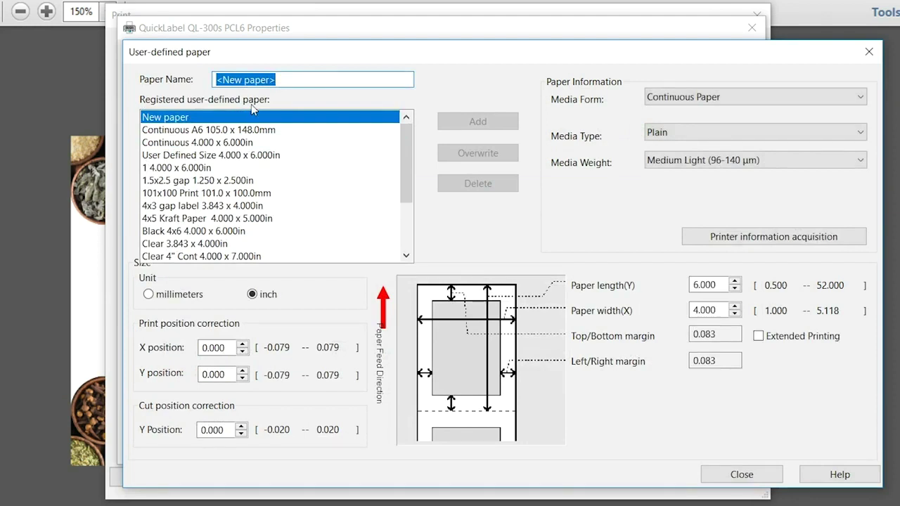
pyautogui.write('Kraft Paper')
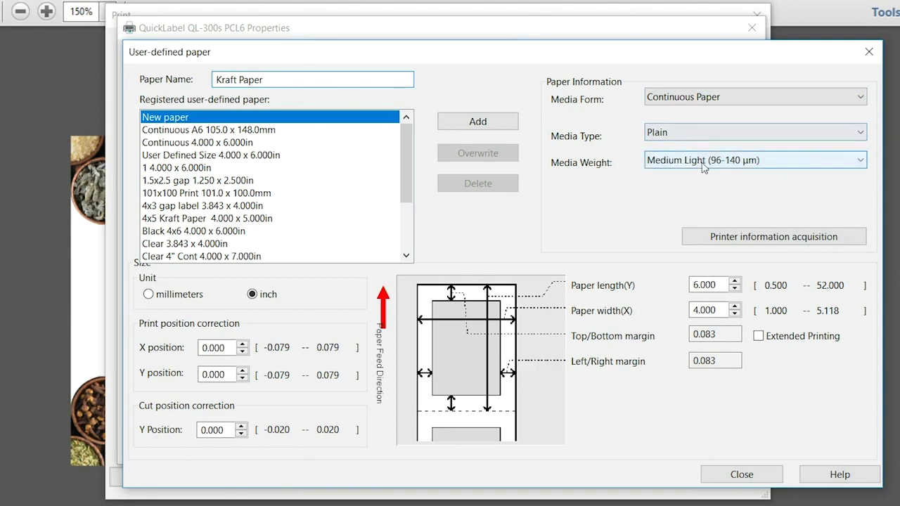
pyautogui.moveTo(714, 284); pyautogui.dragTo(680, 289)
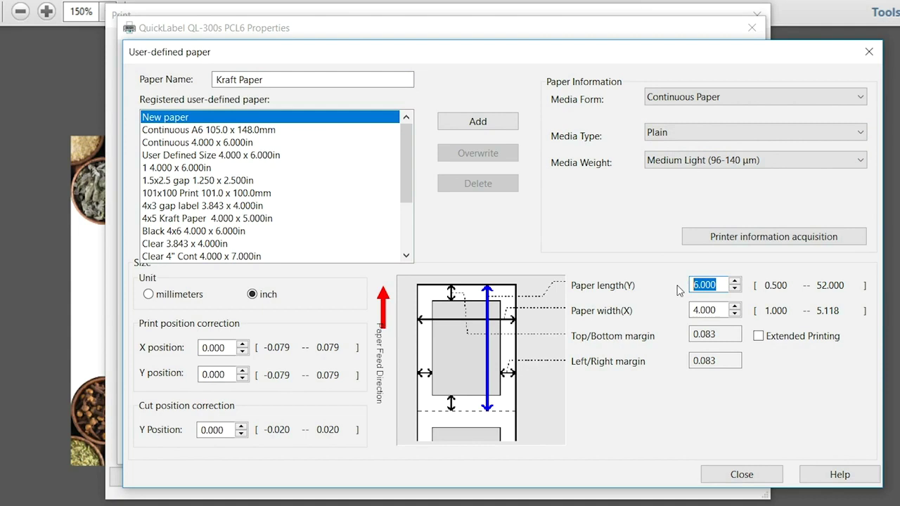
pyautogui.write('5.78')
pyautogui.moveTo(715, 309); pyautogui.dragTo(690, 315)
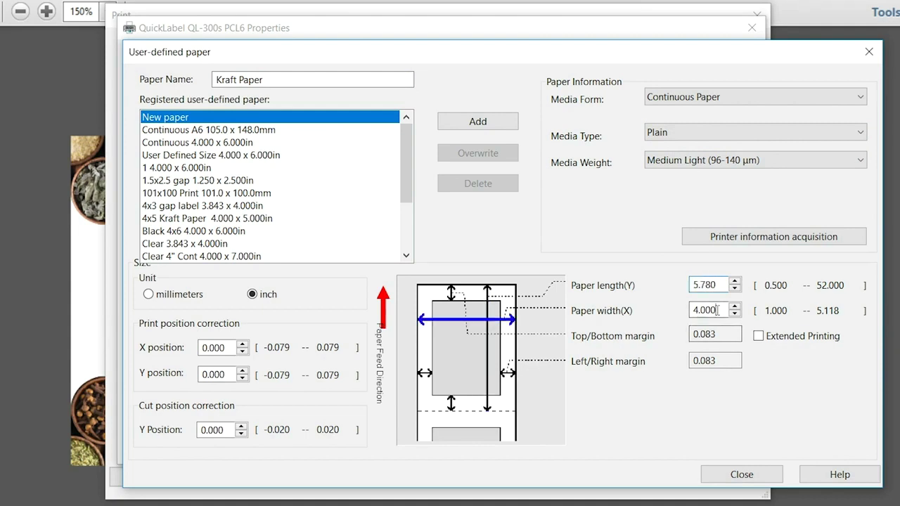
pyautogui.write('2.53')
pyautogui.click(483, 127)
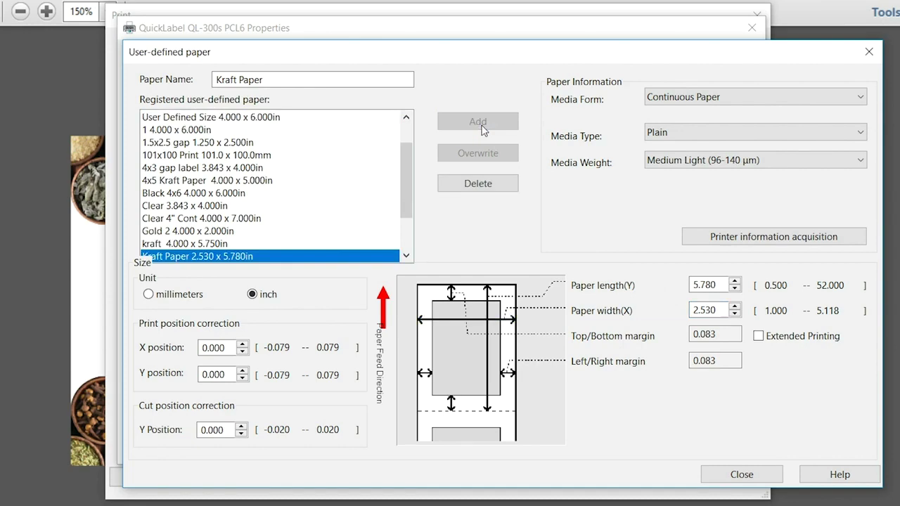
pyautogui.click(732, 476)
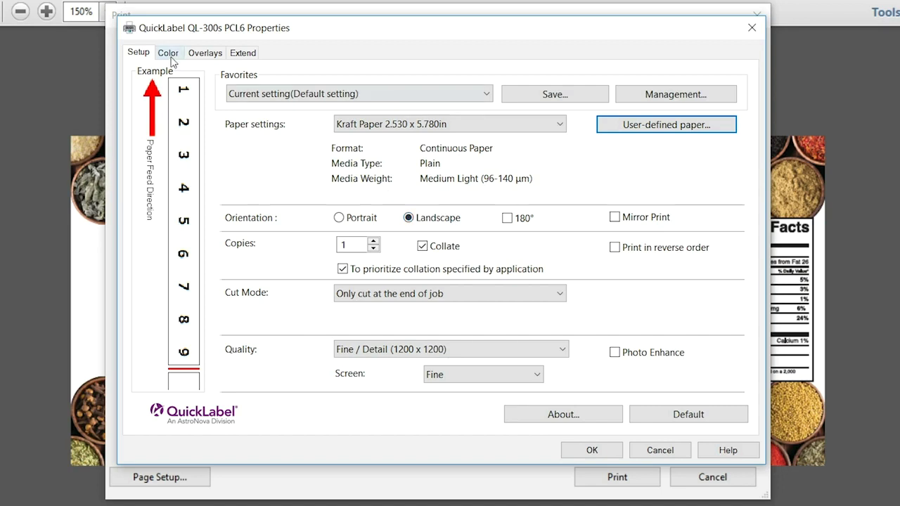
# Set Spot Color to 'Data portion (Including white)' in the driver's colour settings
pyautogui.click(169, 59)
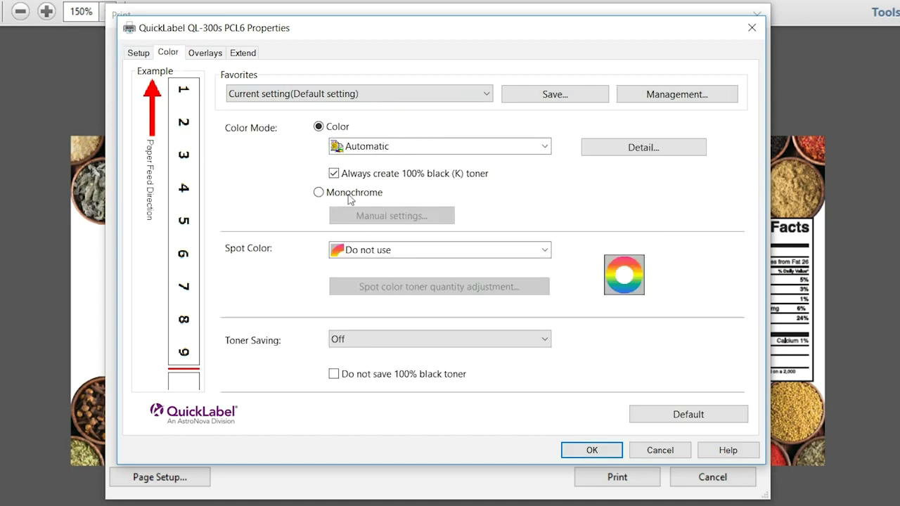
pyautogui.click(398, 254)
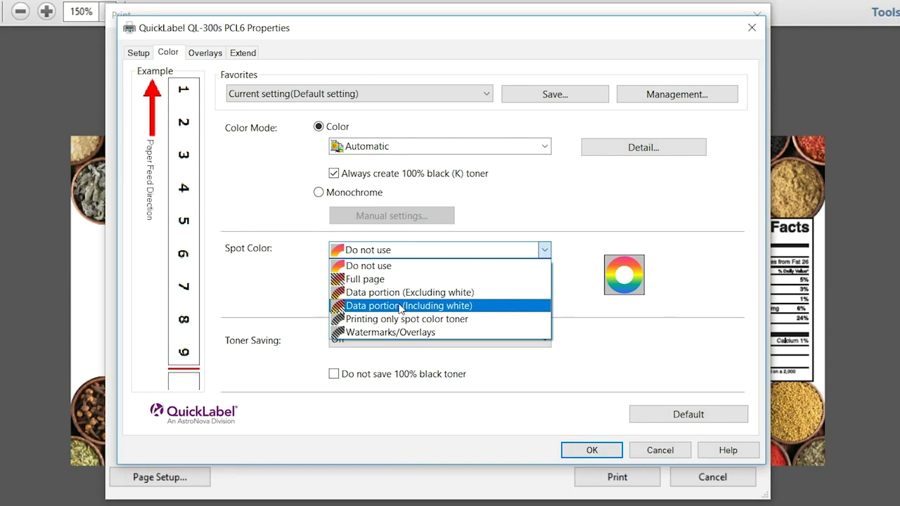
pyautogui.click(400, 306)
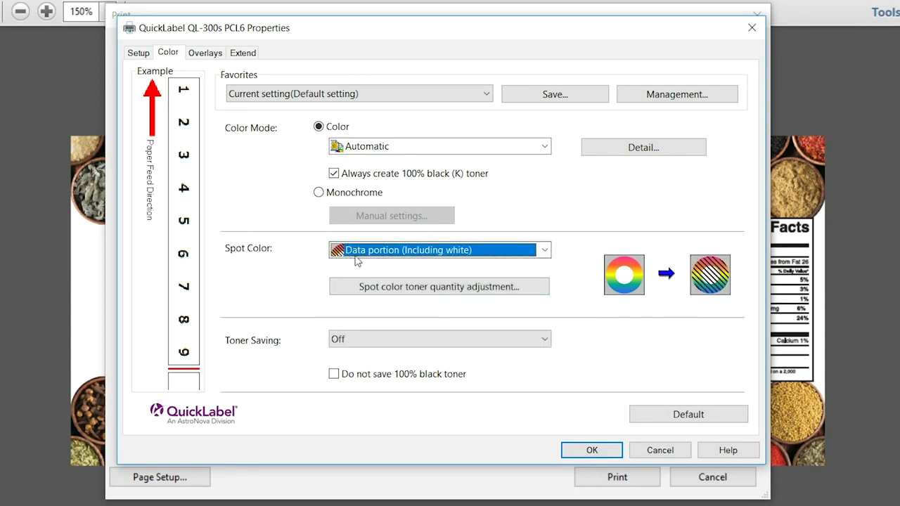
# Set the spot color toner quantity to 100
pyautogui.click(415, 294)
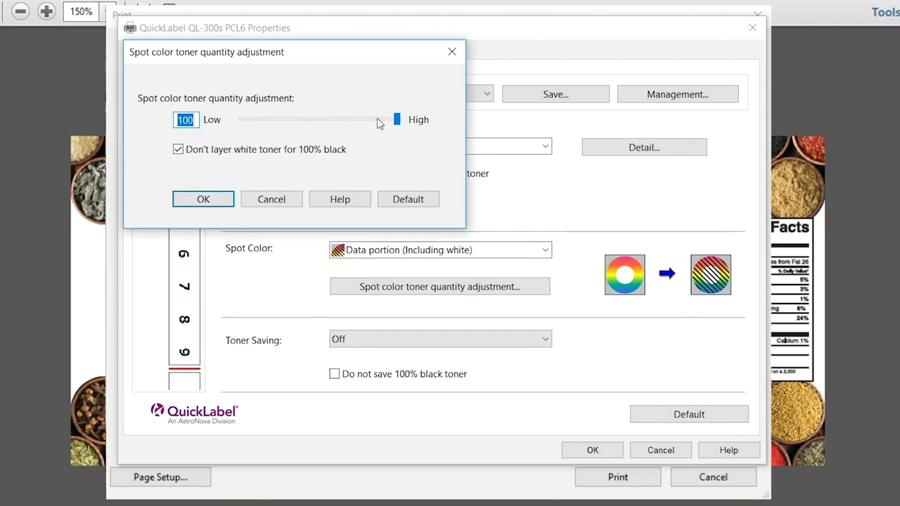
pyautogui.moveTo(397, 121); pyautogui.dragTo(241, 119)
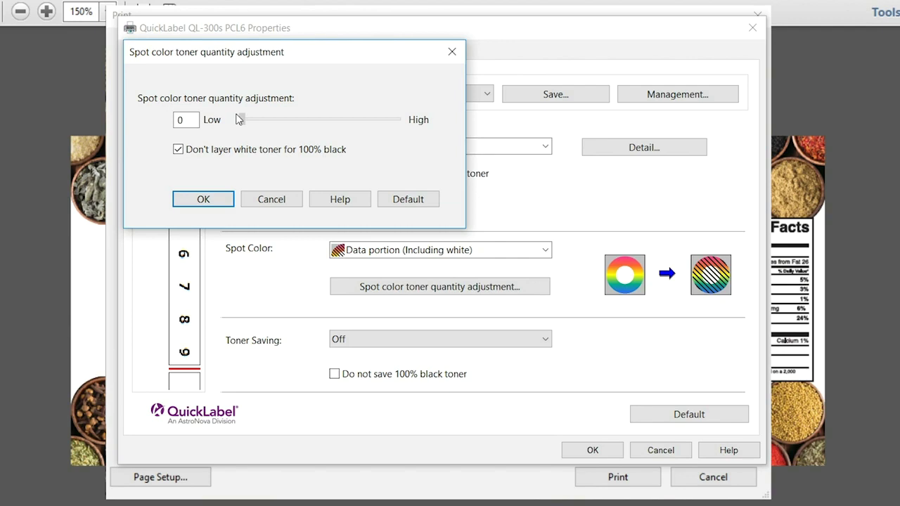
pyautogui.click(242, 120)
pyautogui.moveTo(243, 122); pyautogui.dragTo(395, 133)
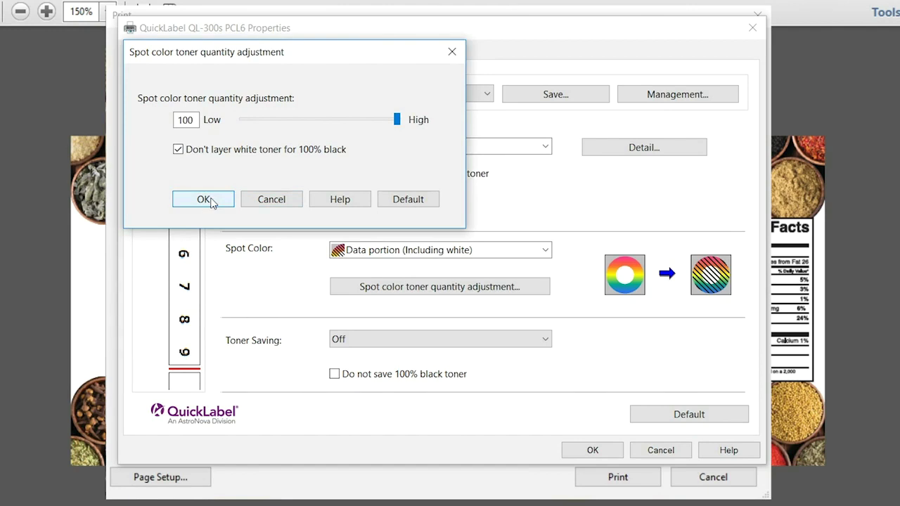
pyautogui.click(210, 200)
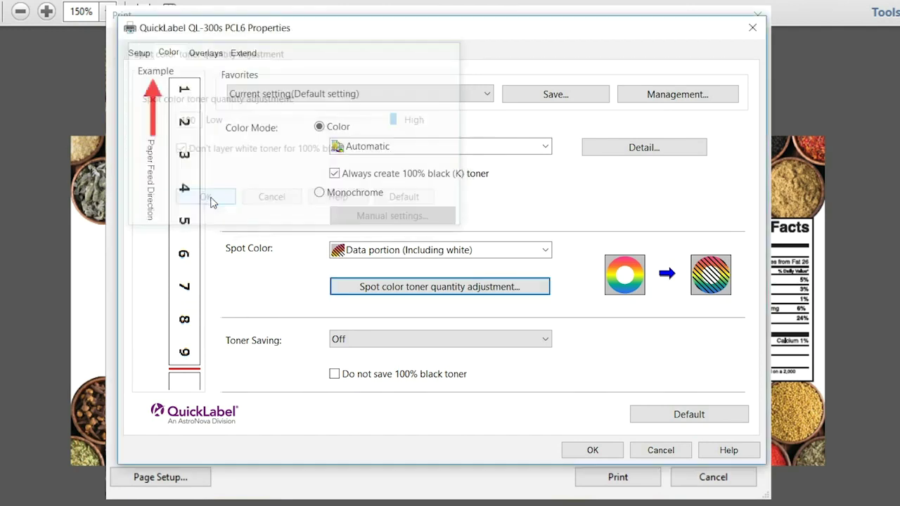
# Print 12 copies of Global_Grill_Spice_Lbl (003).pdf to the QuickLabel printer
pyautogui.click(589, 451)
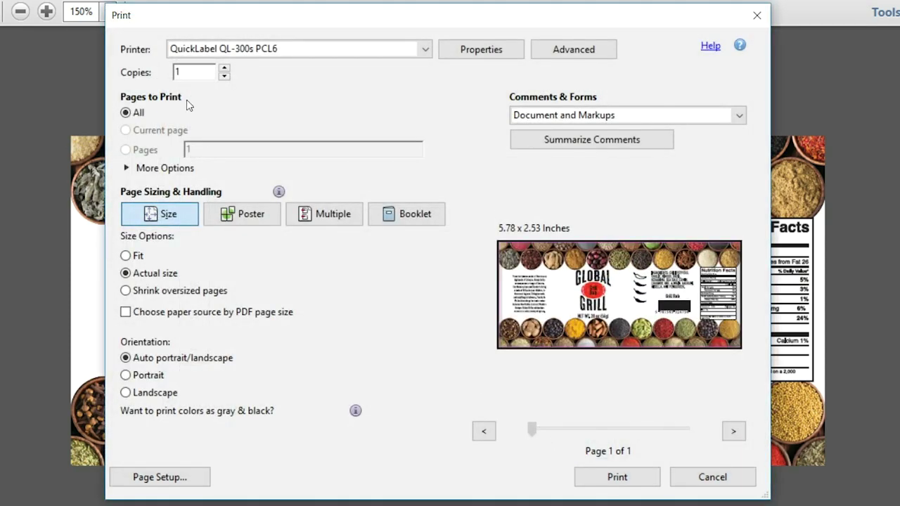
pyautogui.doubleClick(174, 72)
pyautogui.write('12')
pyautogui.click(617, 478)
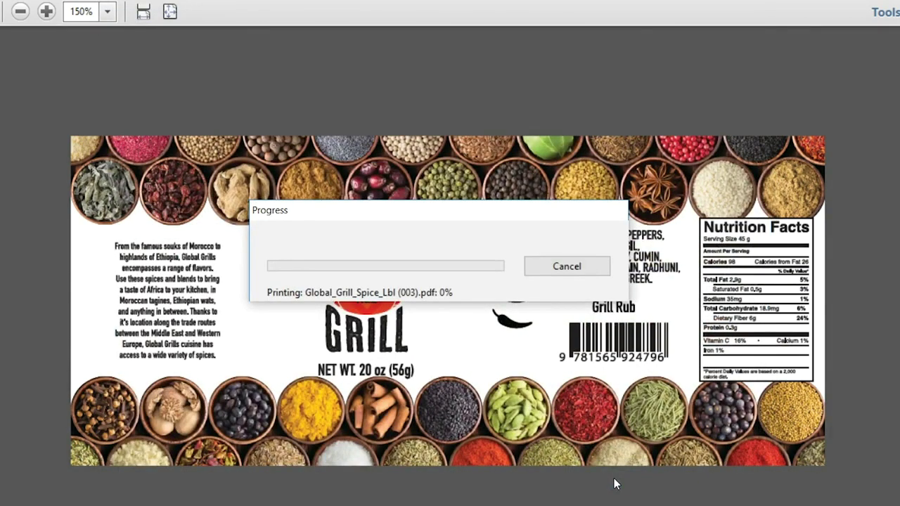